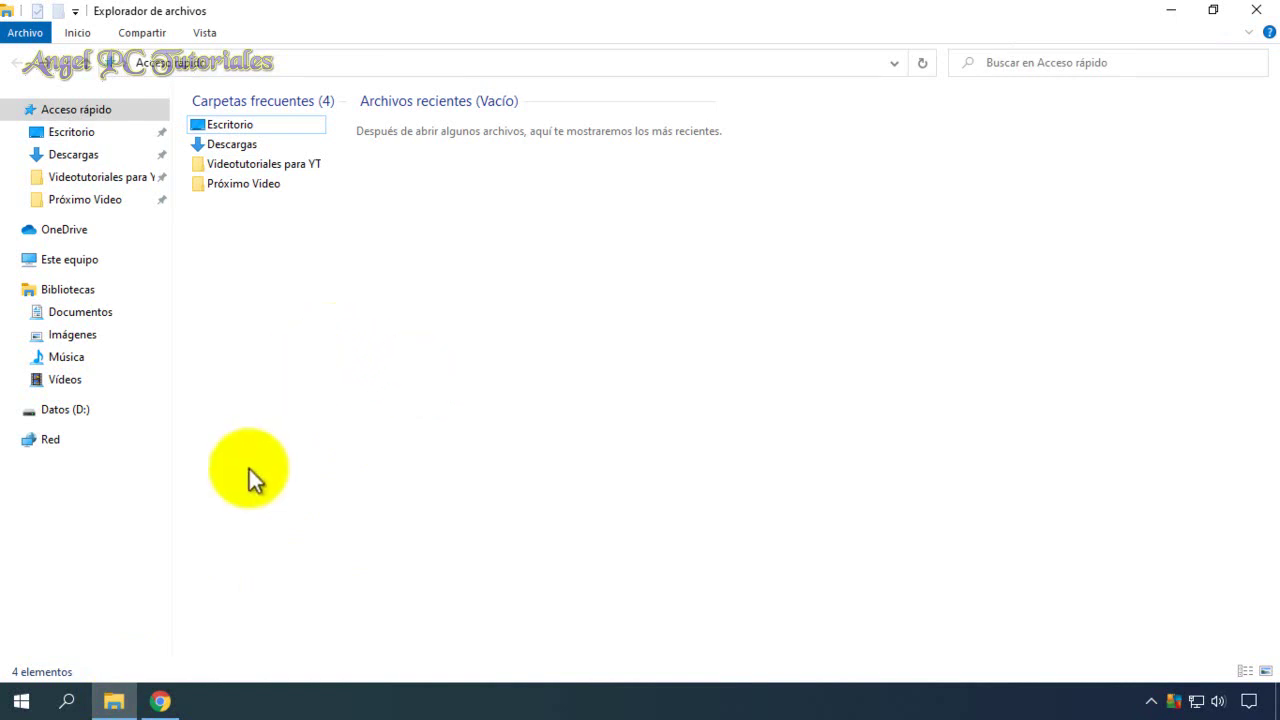
# Display the computer's drives under Este equipo in File Explorer and check the space on Disco local (C:)
pyautogui.click(161, 701)
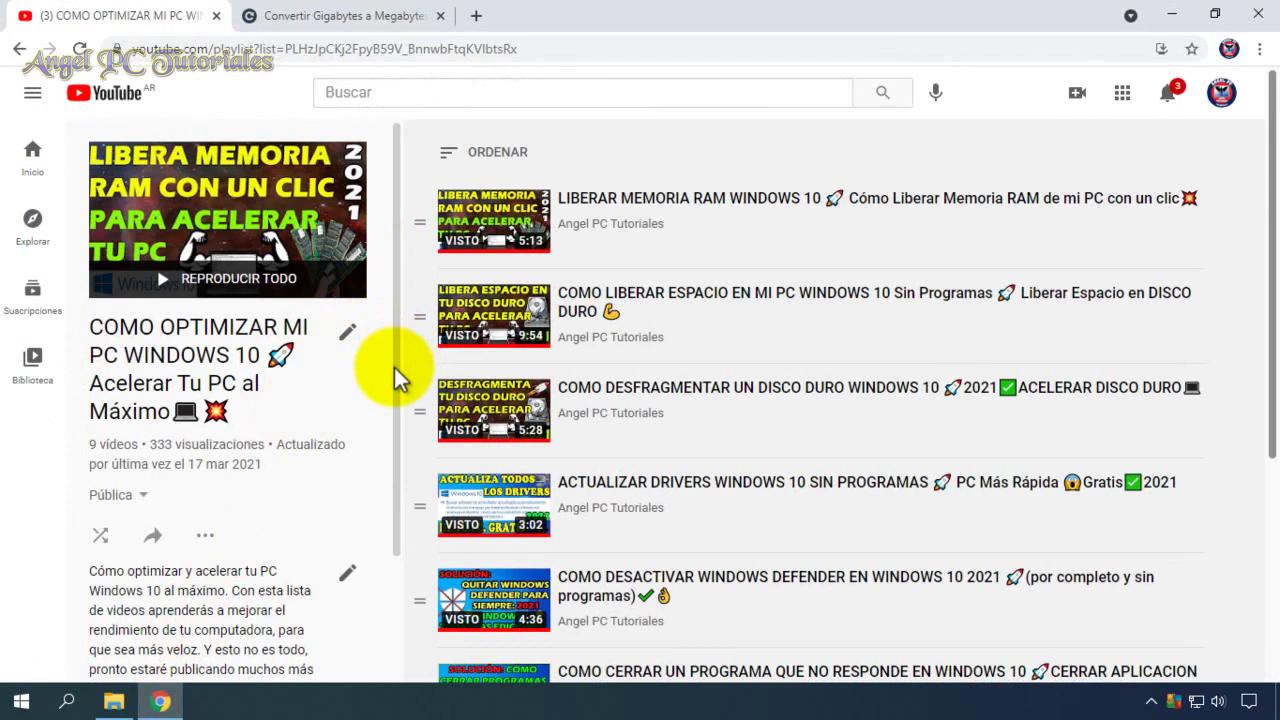
pyautogui.click(113, 700)
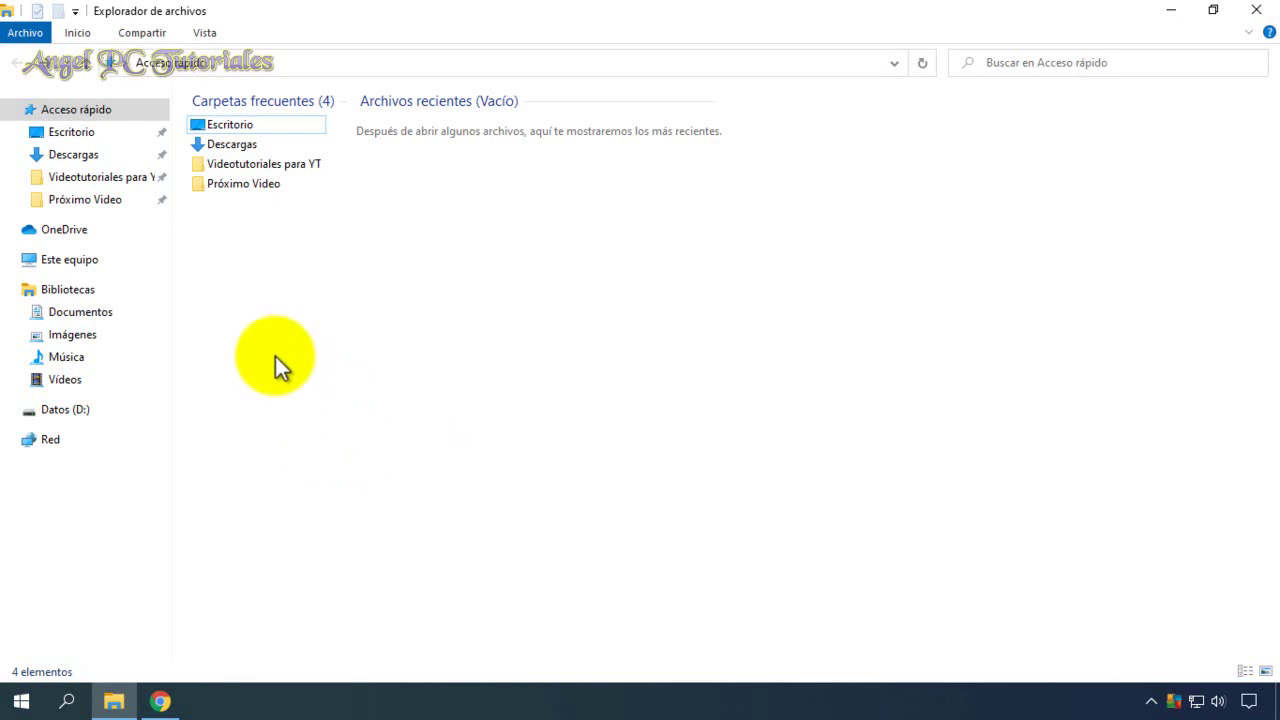
pyautogui.click(71, 262)
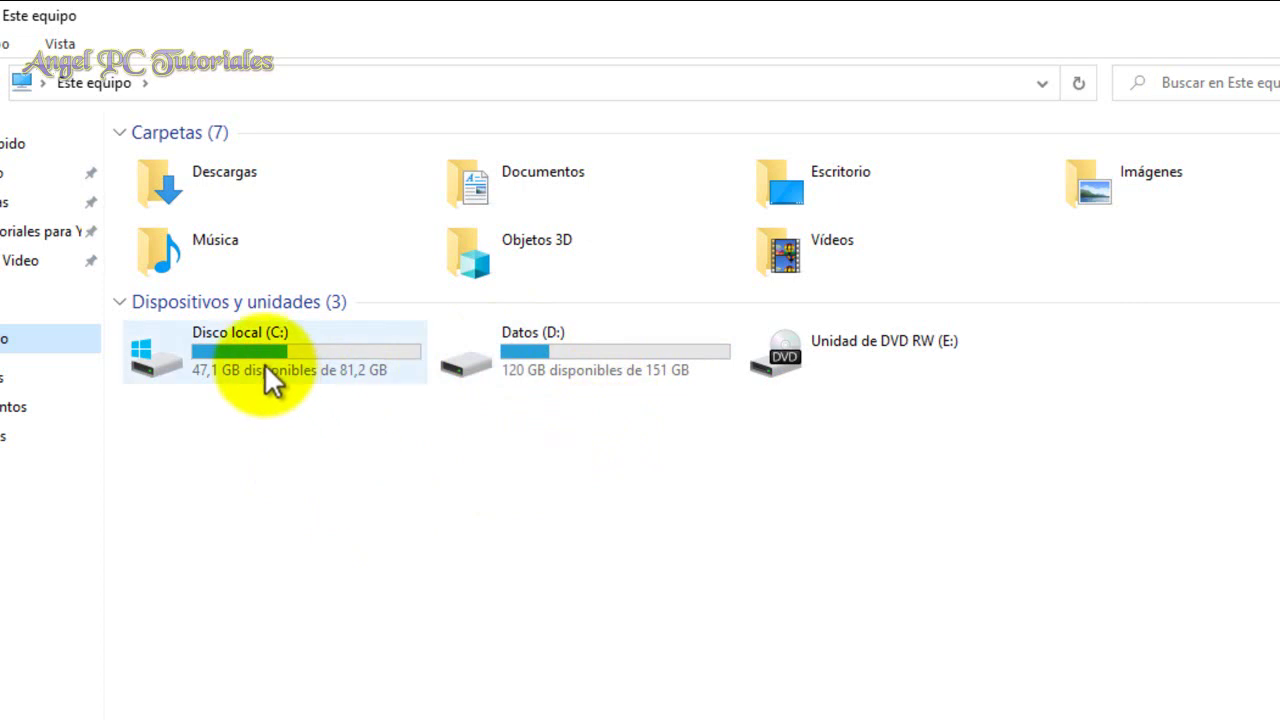
pyautogui.moveTo(295, 356)
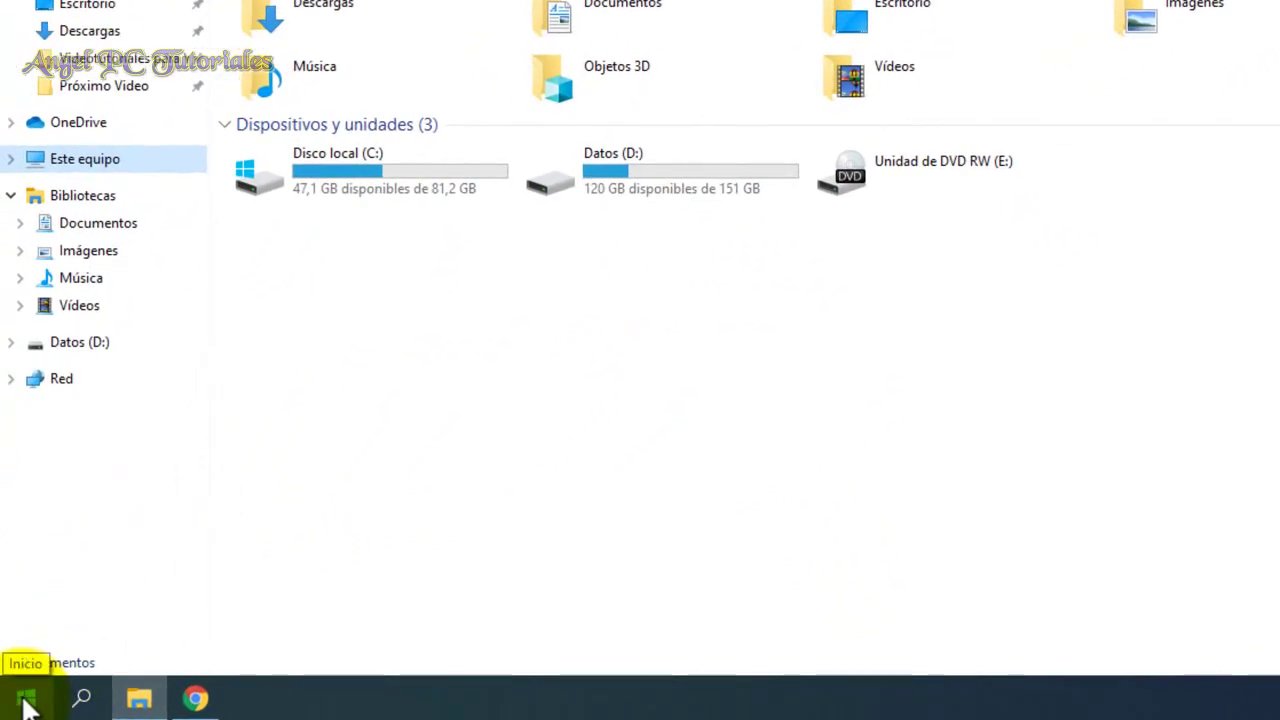
pyautogui.rightClick(25, 703)
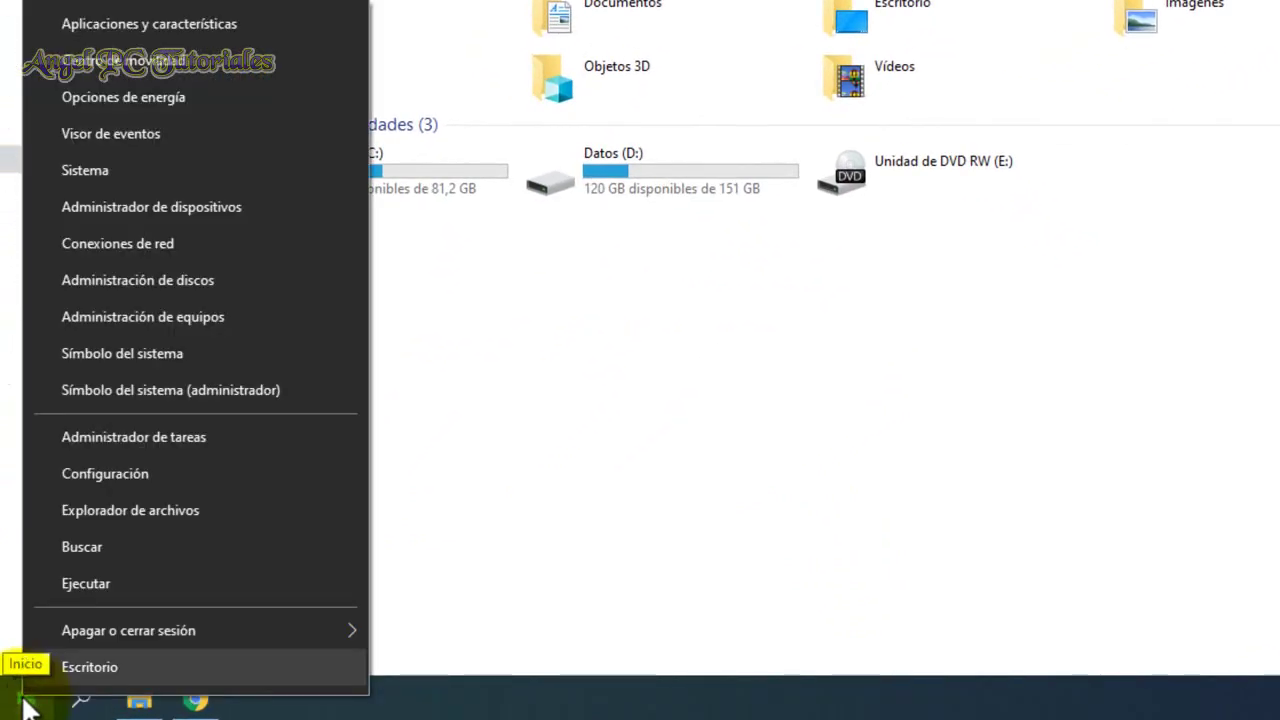
pyautogui.click(160, 279)
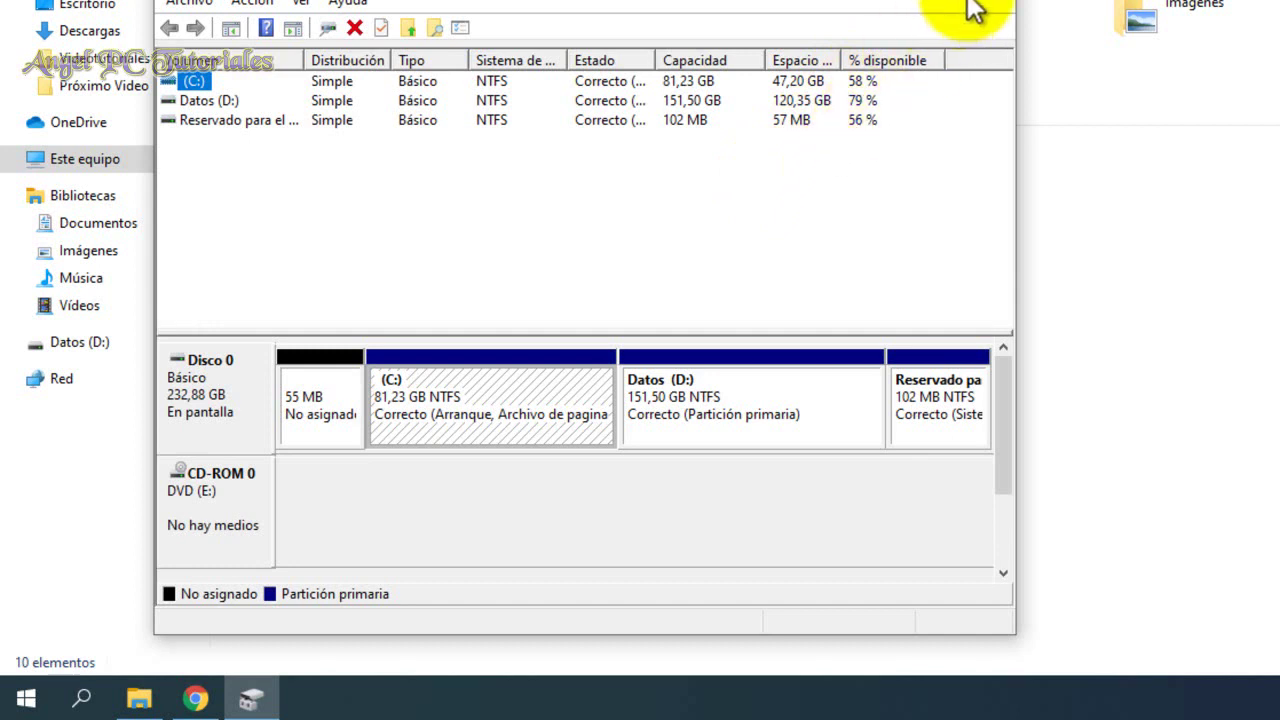
pyautogui.click(997, 3)
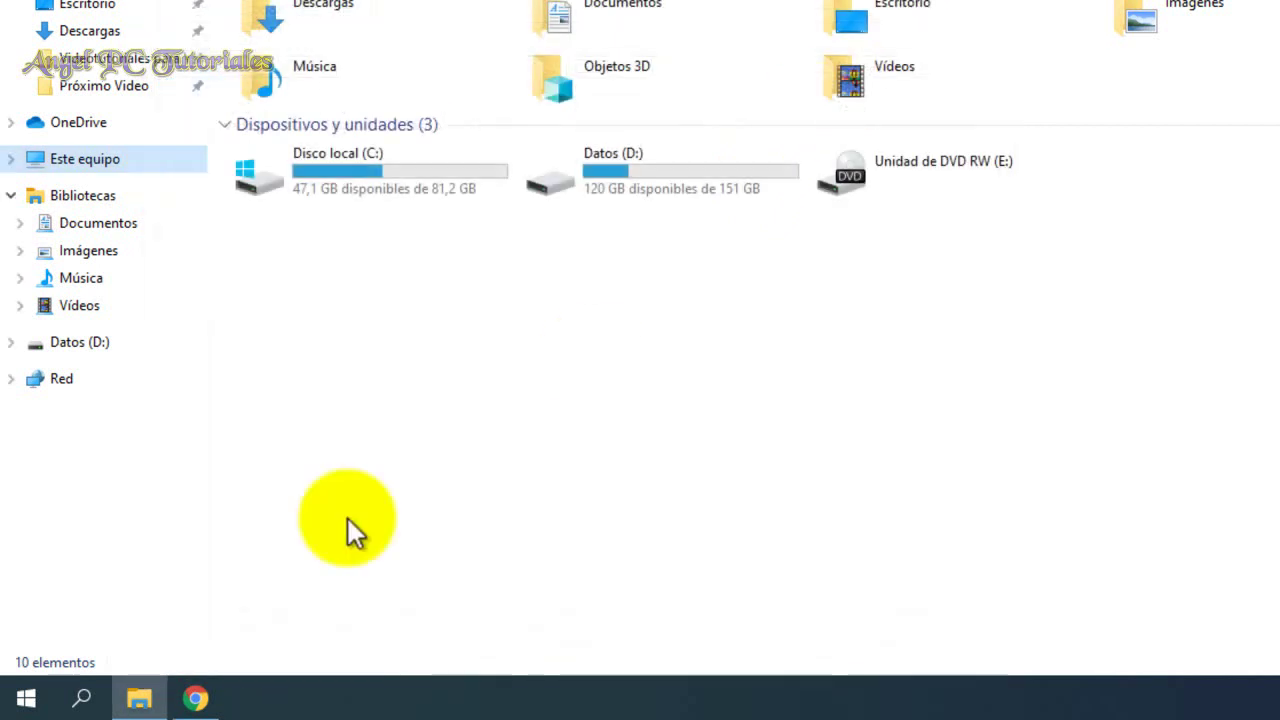
# Search Windows for "particion", open Crear y formatear particiones del disco duro, and maximize the Administración de discos window
pyautogui.click(84, 700)
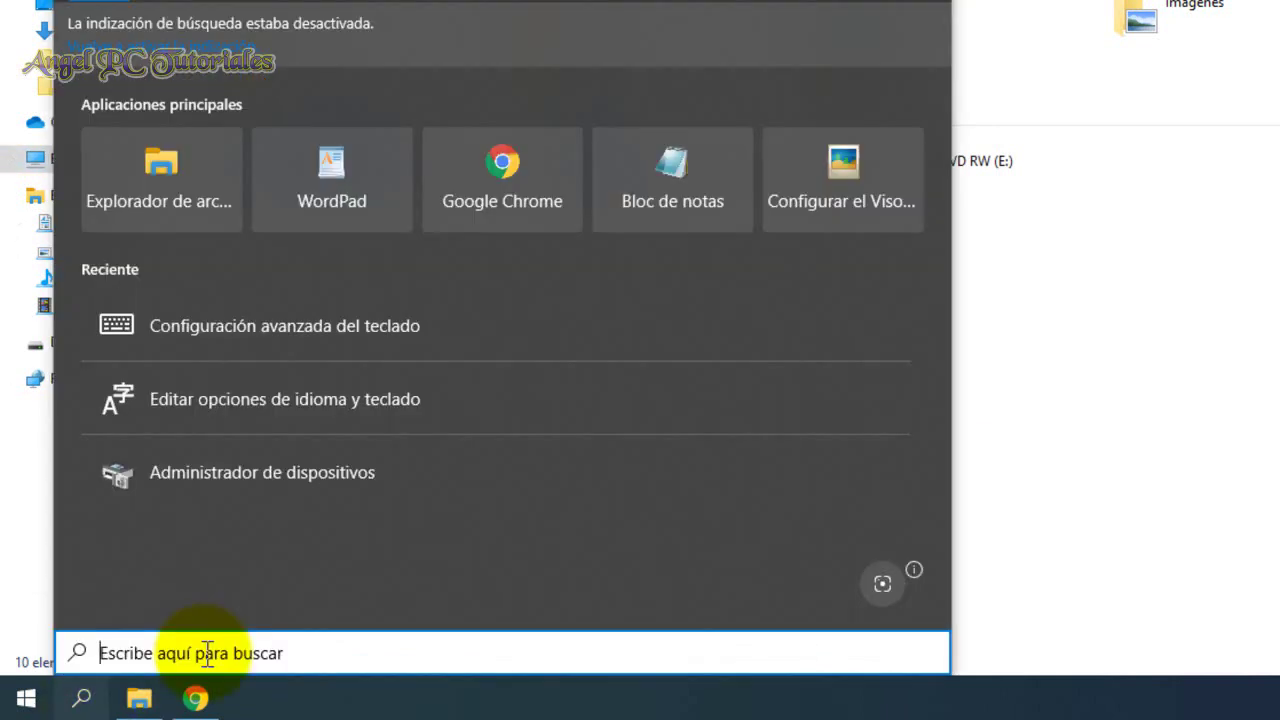
pyautogui.write('p')
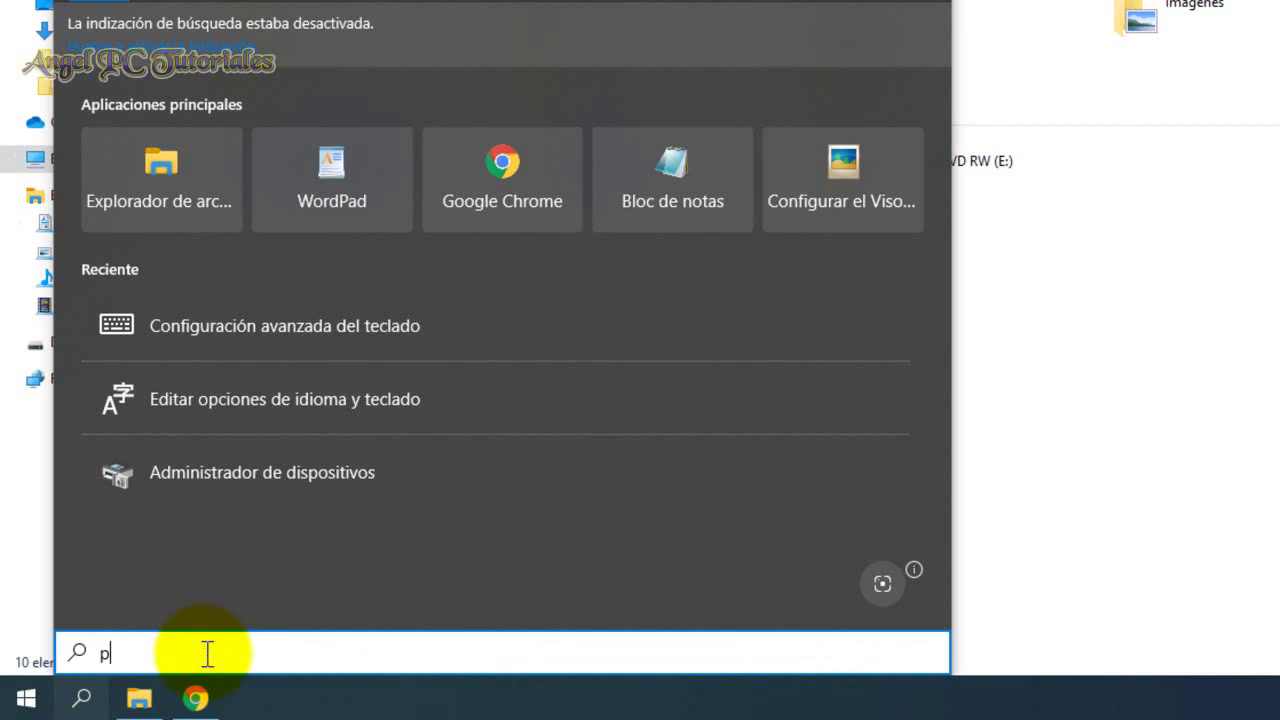
pyautogui.write('articion')
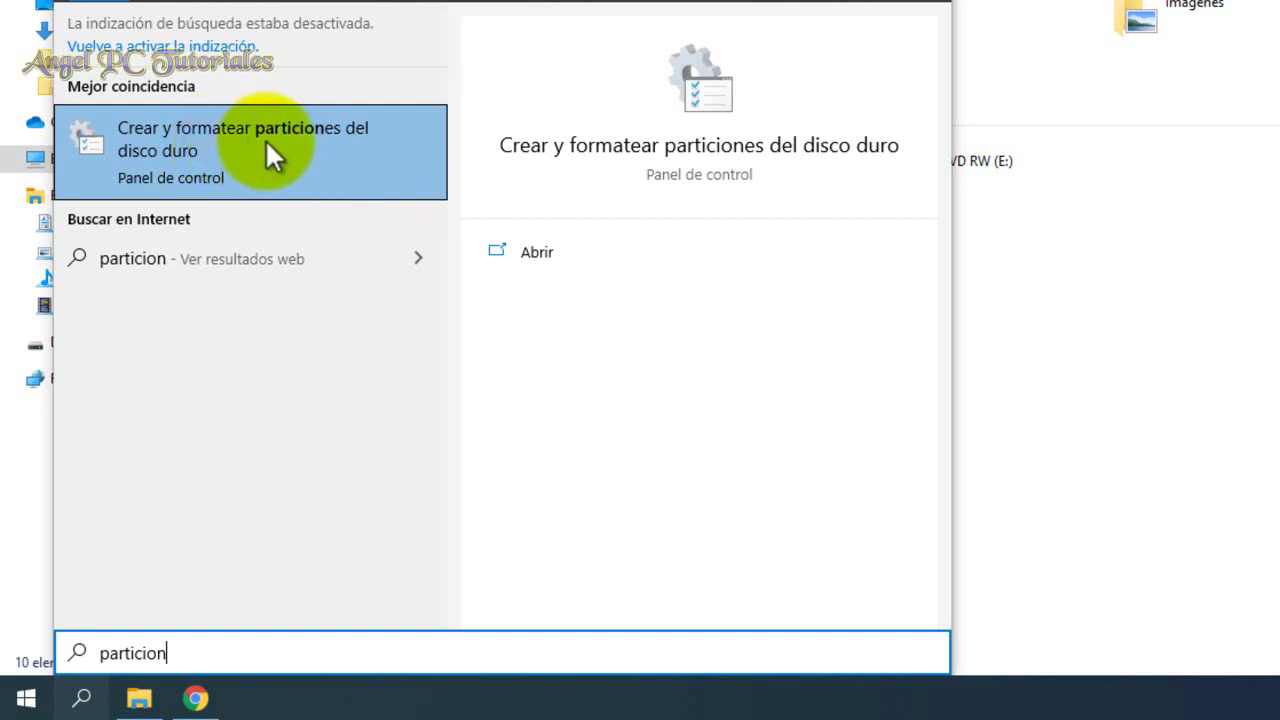
pyautogui.click(190, 148)
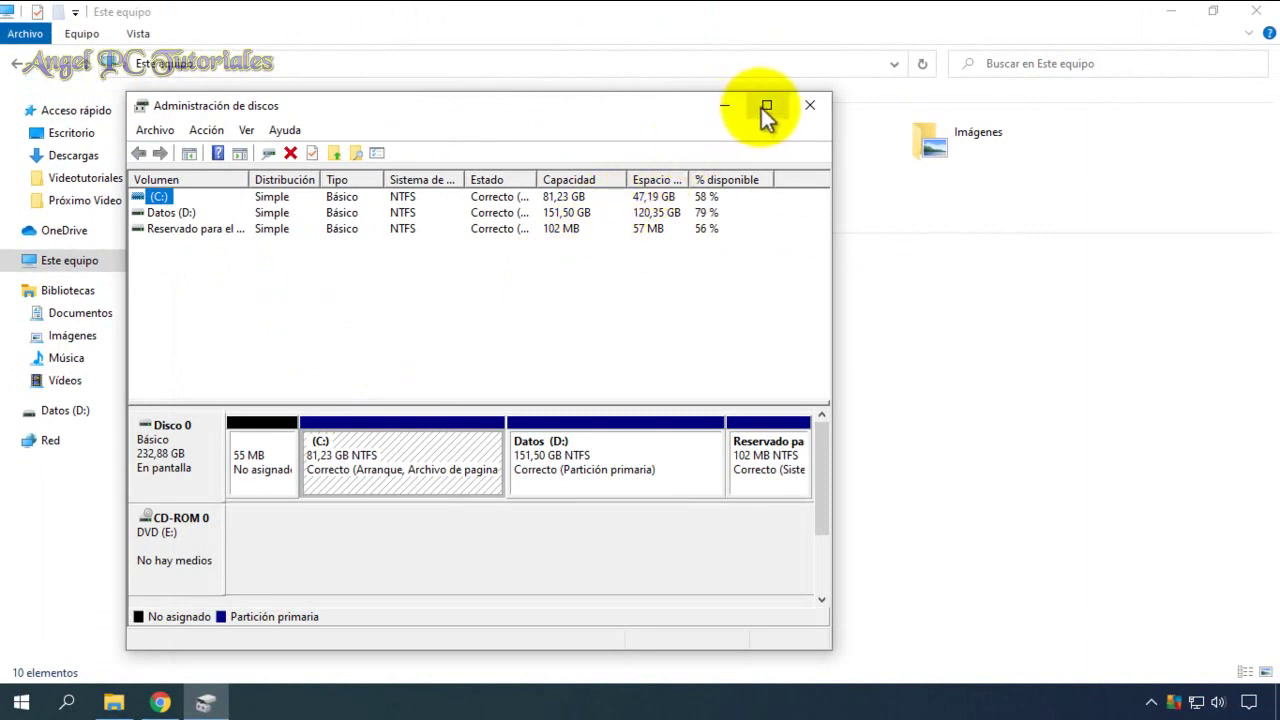
pyautogui.click(767, 106)
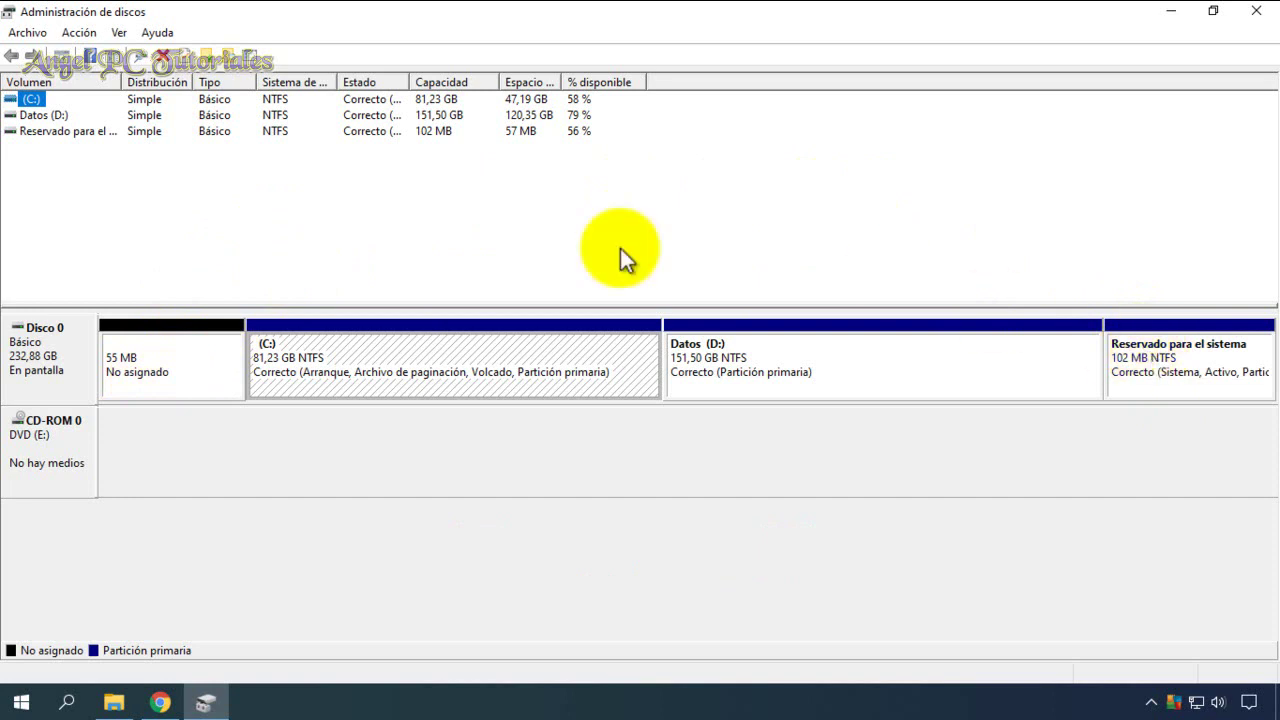
# Compare the drives listed in File Explorer with the (C:) and Datos (D:) volumes in Administración de discos
pyautogui.click(113, 702)
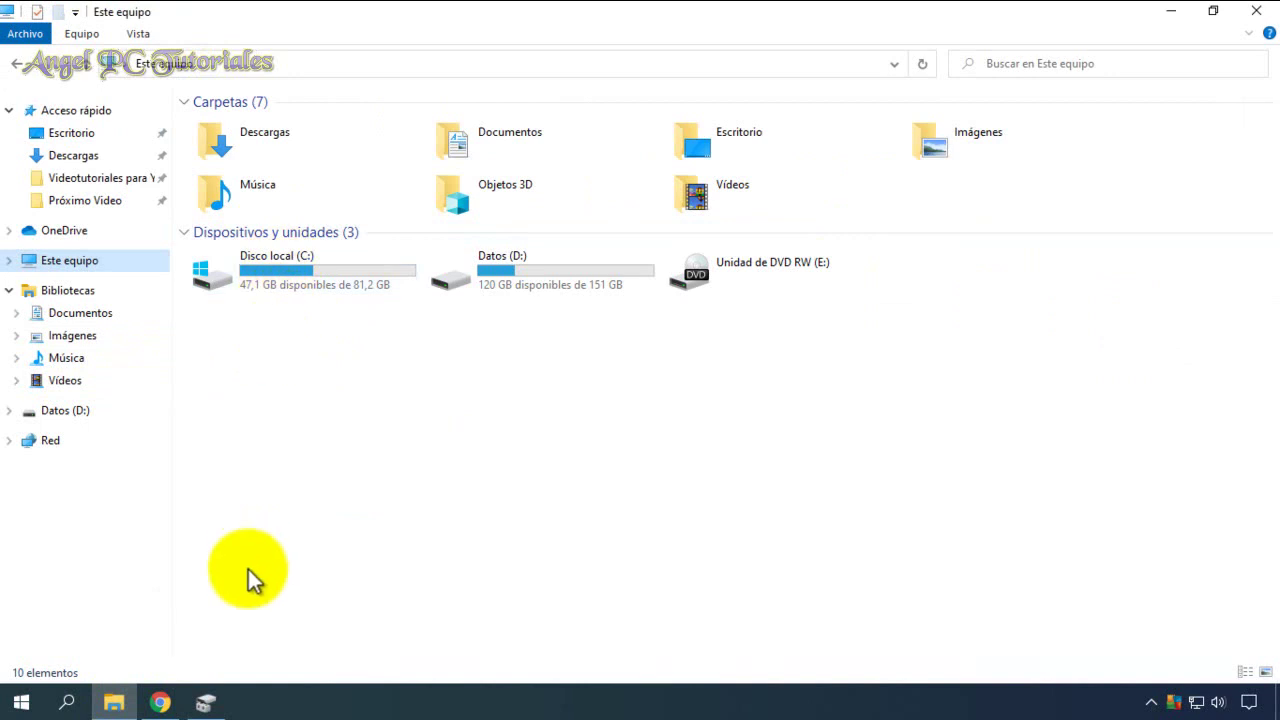
pyautogui.click(205, 702)
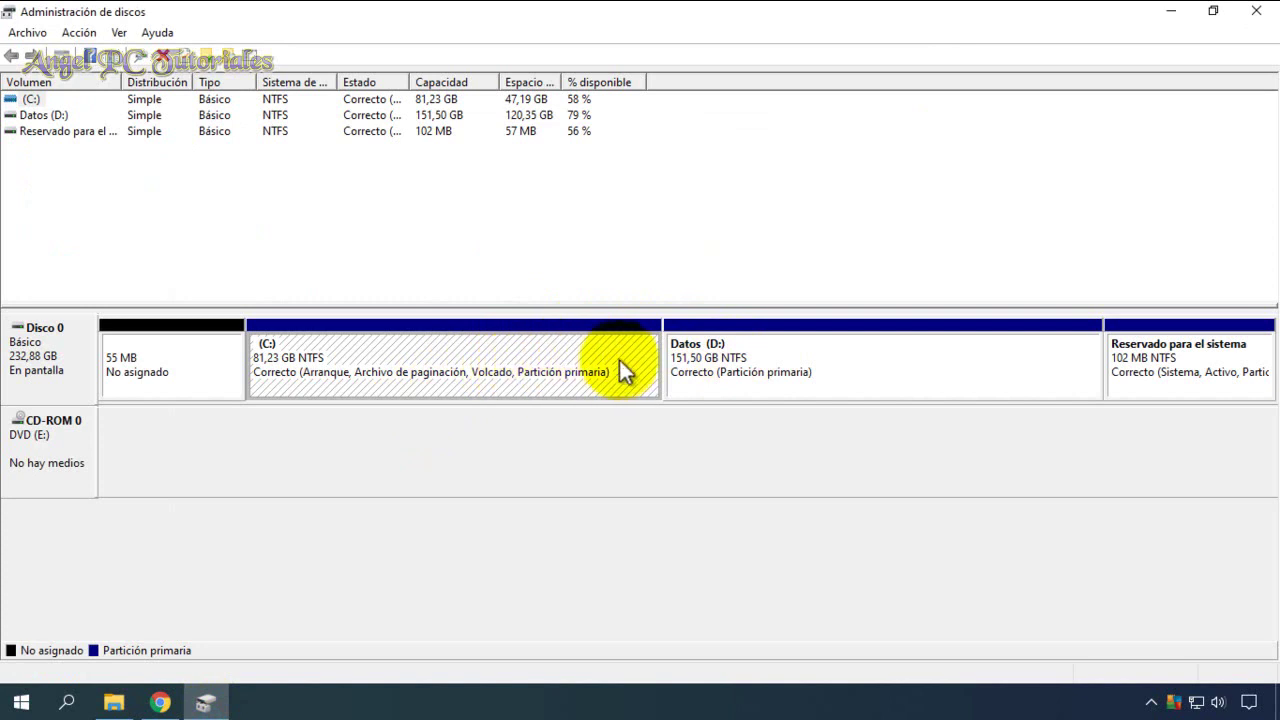
pyautogui.click(824, 370)
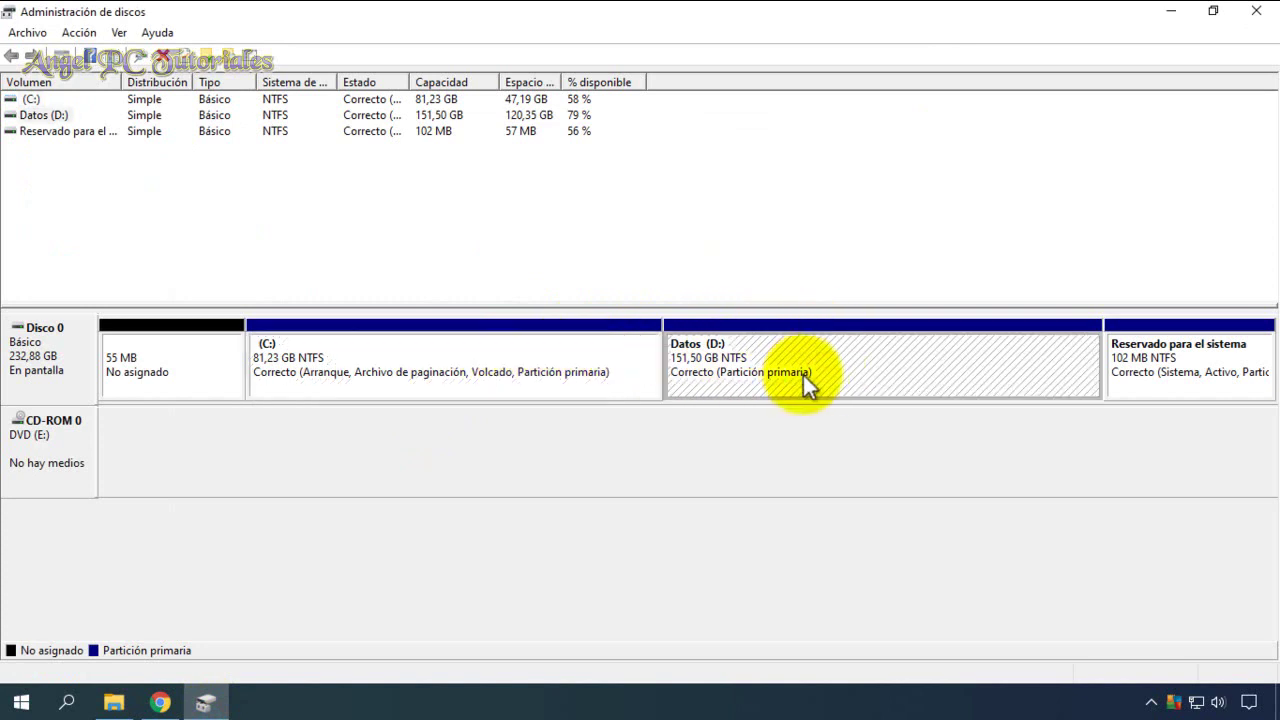
pyautogui.click(438, 364)
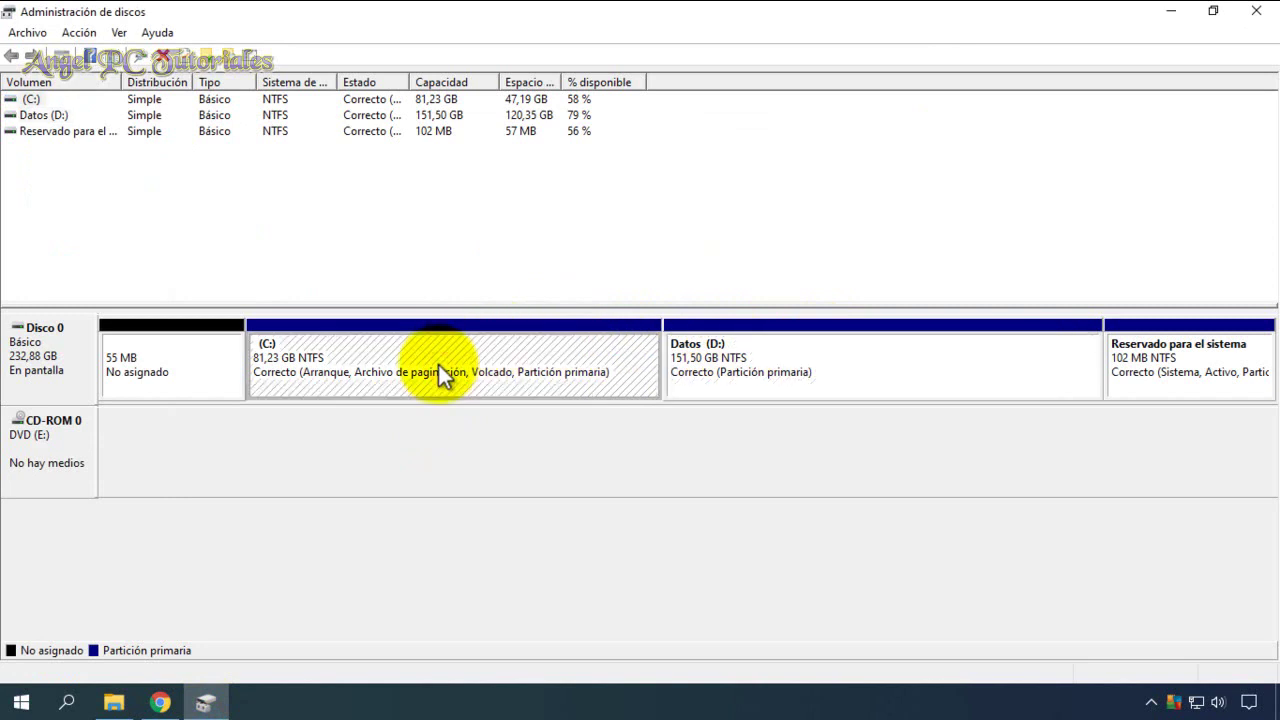
pyautogui.click(725, 370)
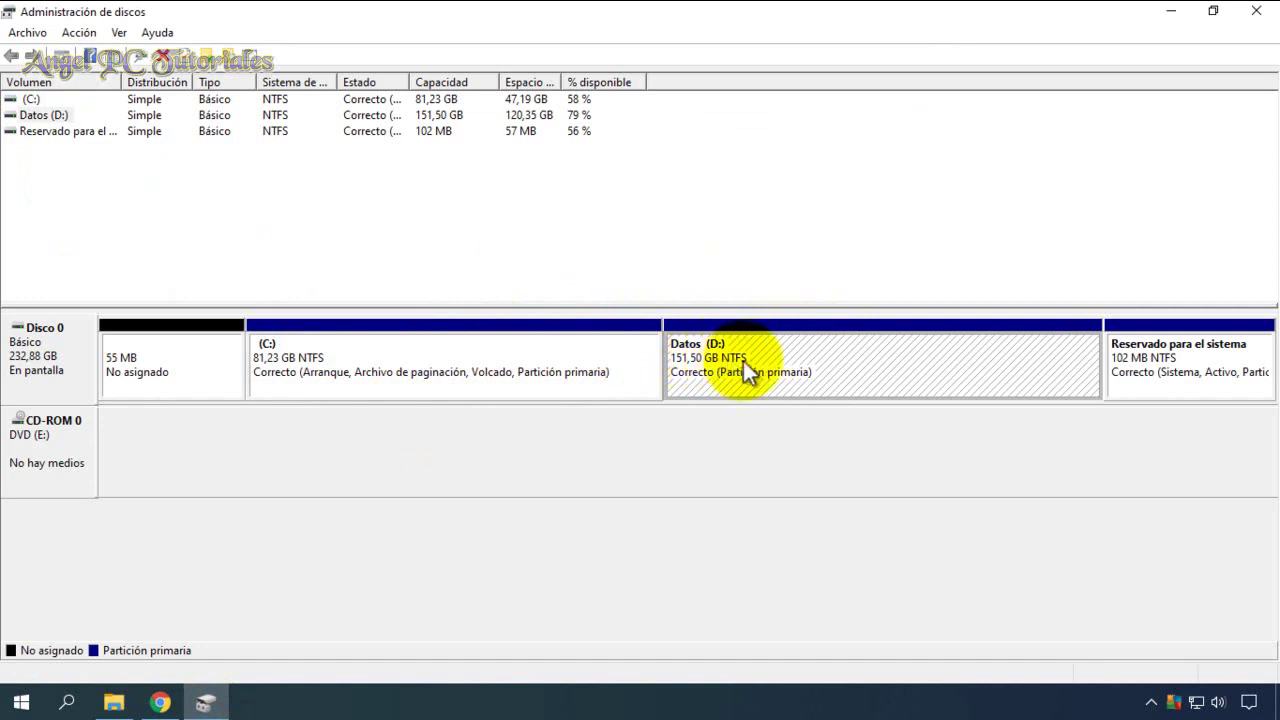
# Open the Reducir volumen dialog for the Datos (D:) partition on Disco 0
pyautogui.rightClick(764, 368)
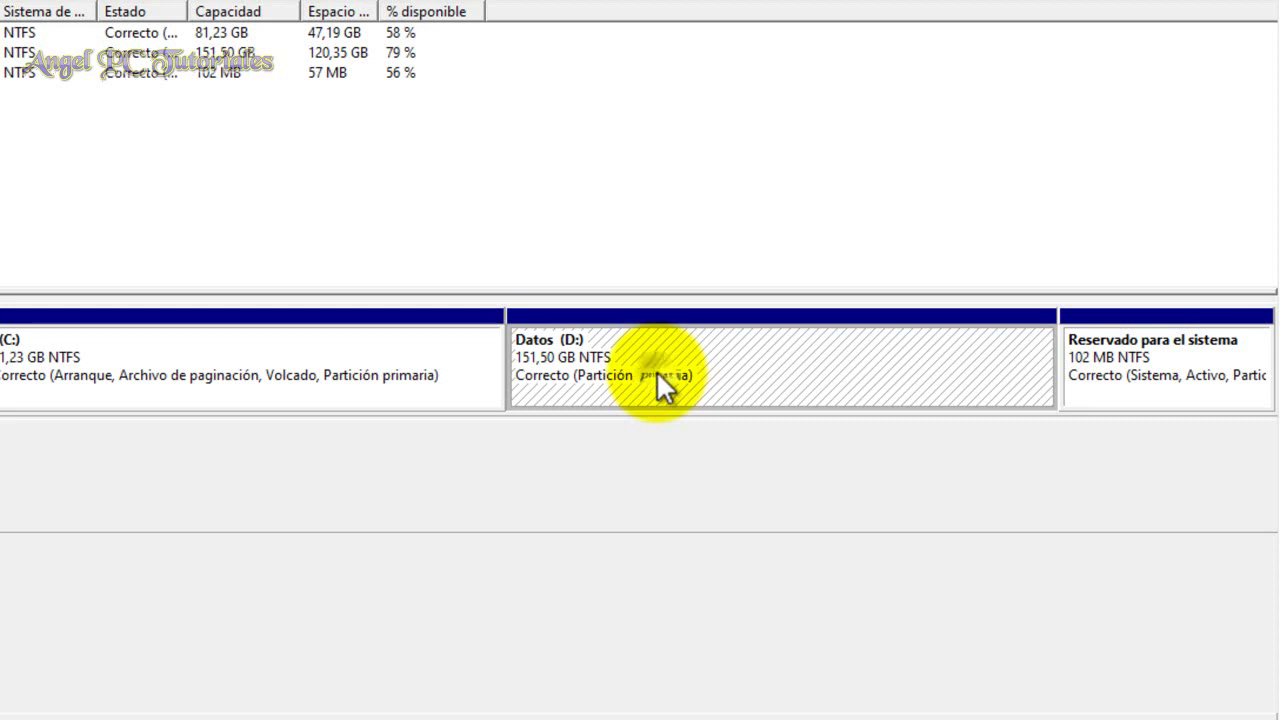
pyautogui.rightClick(657, 372)
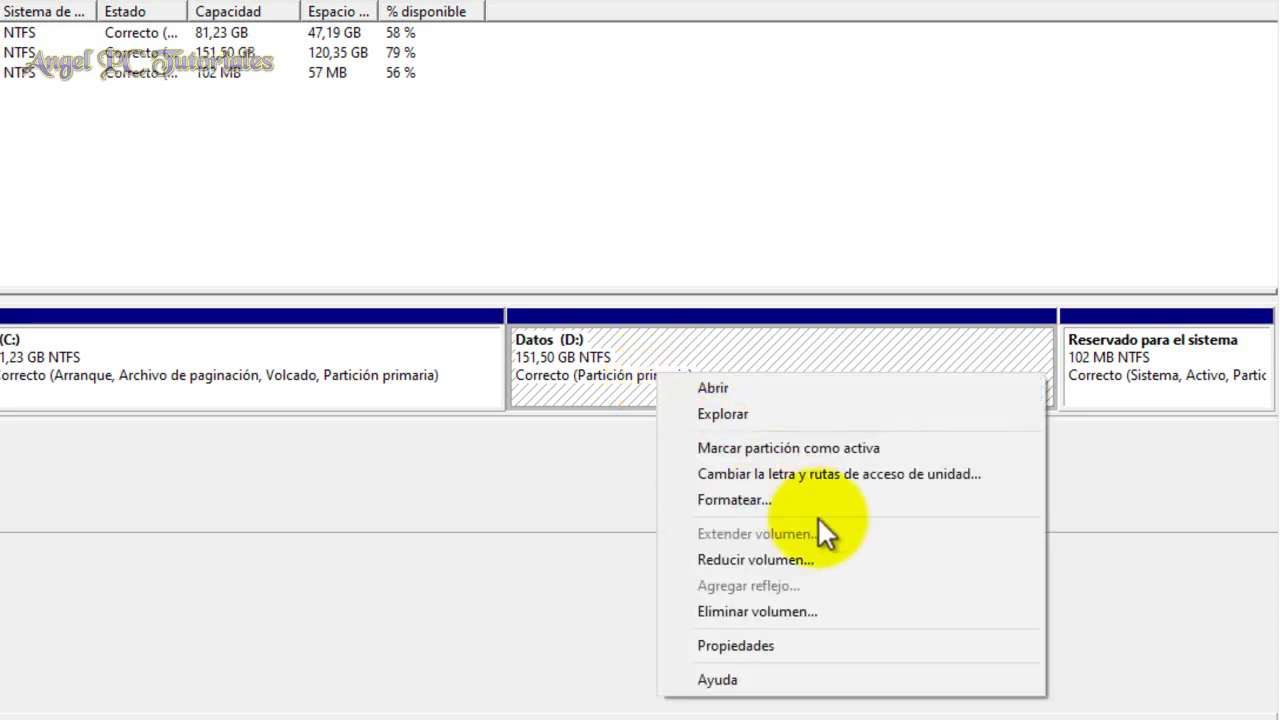
pyautogui.click(757, 559)
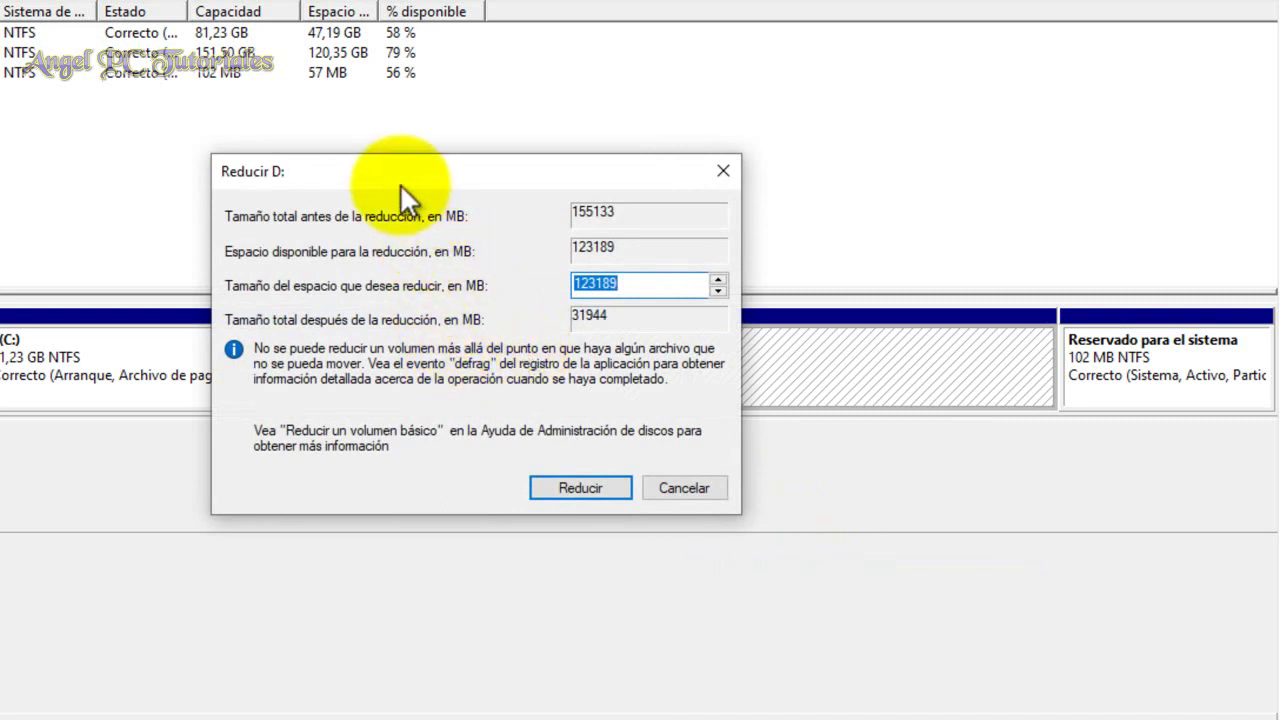
pyautogui.moveTo(386, 177); pyautogui.dragTo(386, 185)
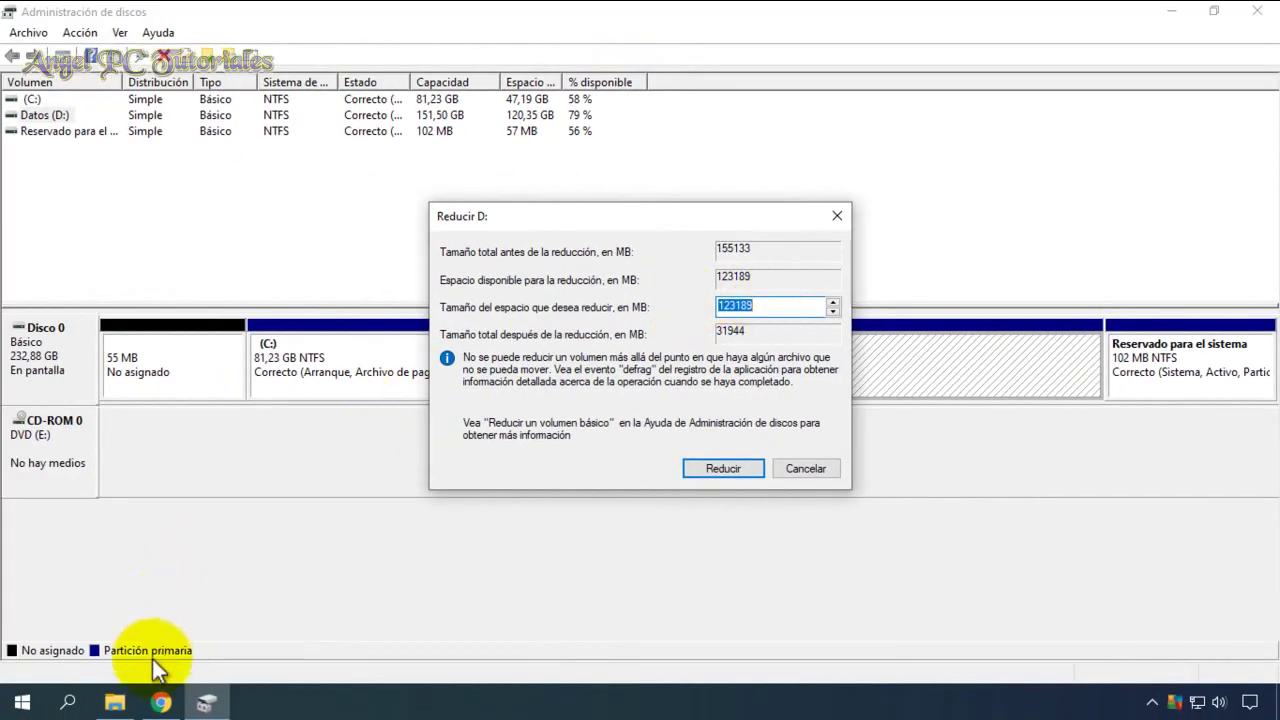
# Switch to Chrome and convert 5 gigabytes to megabytes in the ConvertLIVE converter
pyautogui.click(155, 706)
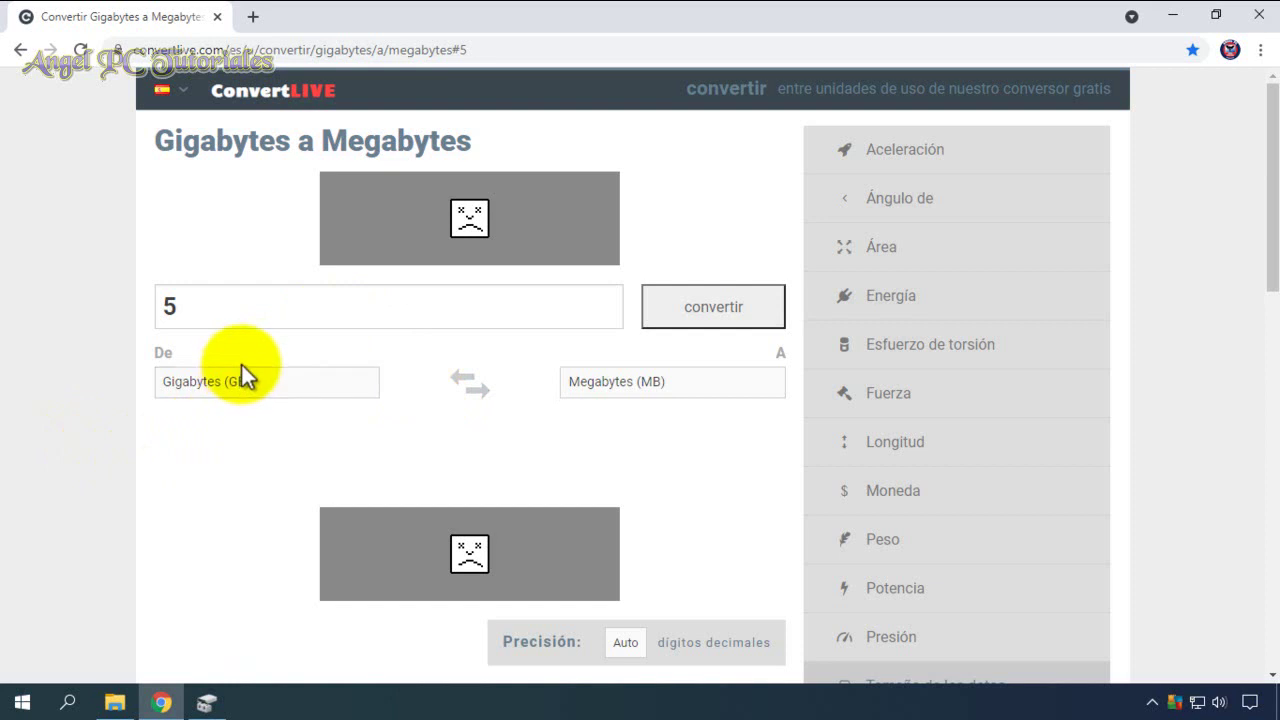
pyautogui.click(229, 311)
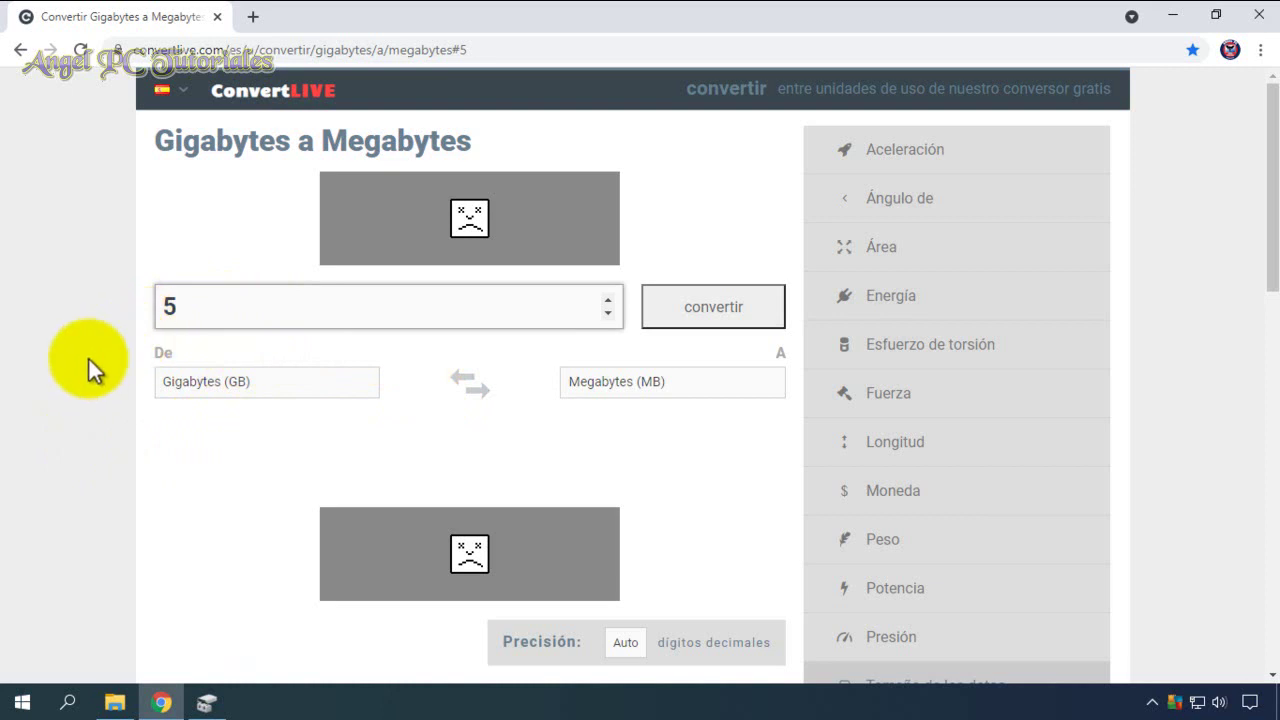
pyautogui.press('BackSpace')
pyautogui.write('10')
pyautogui.press('BackSpace')
pyautogui.press('BackSpace')
pyautogui.write('5')
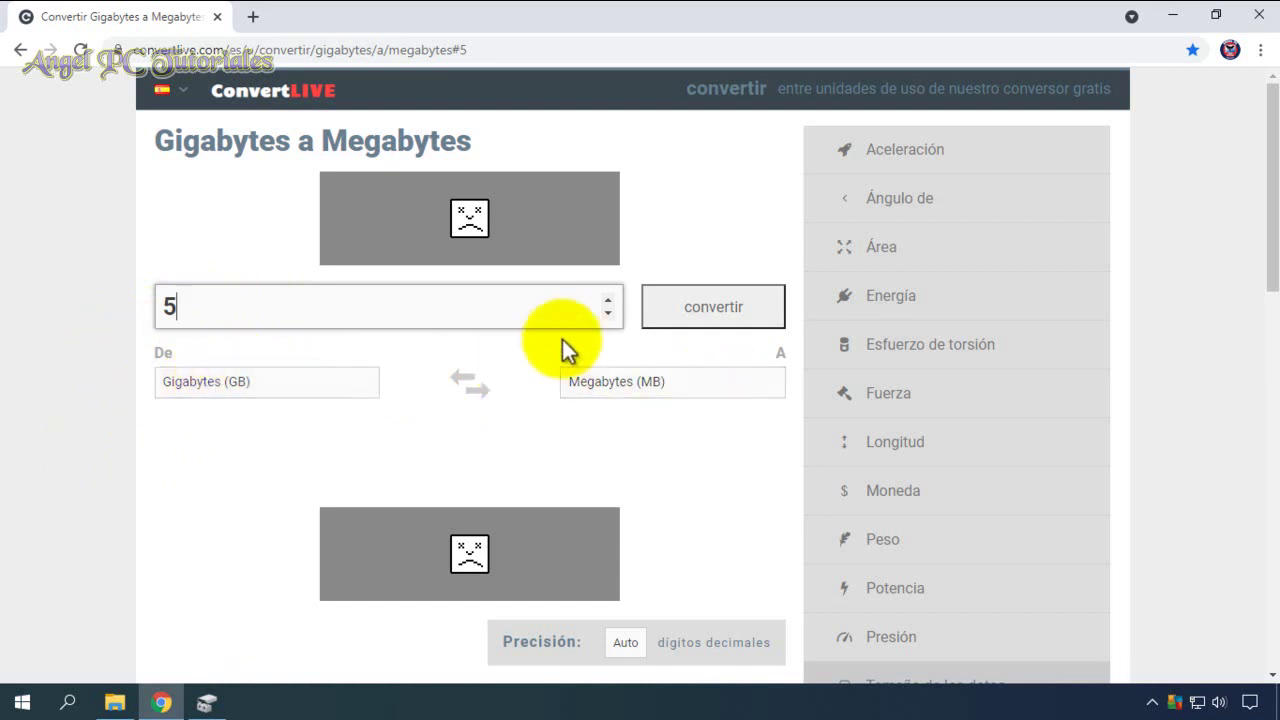
pyautogui.click(430, 306)
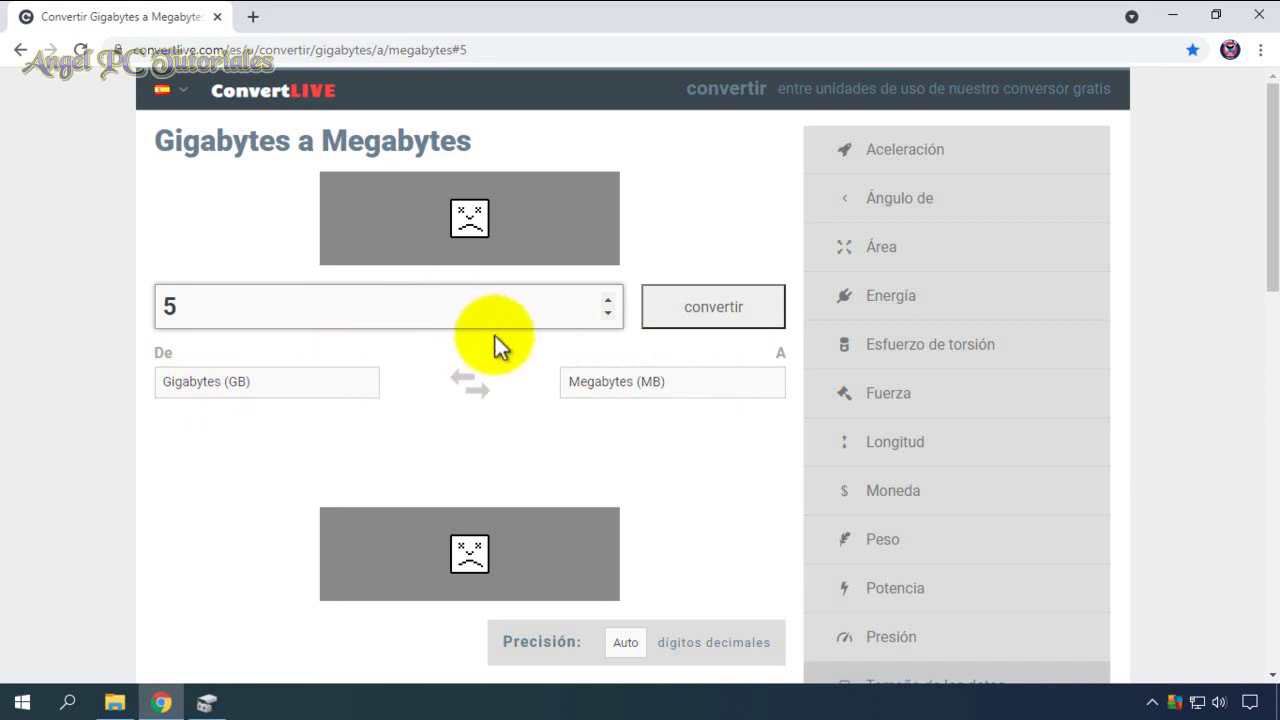
pyautogui.click(690, 308)
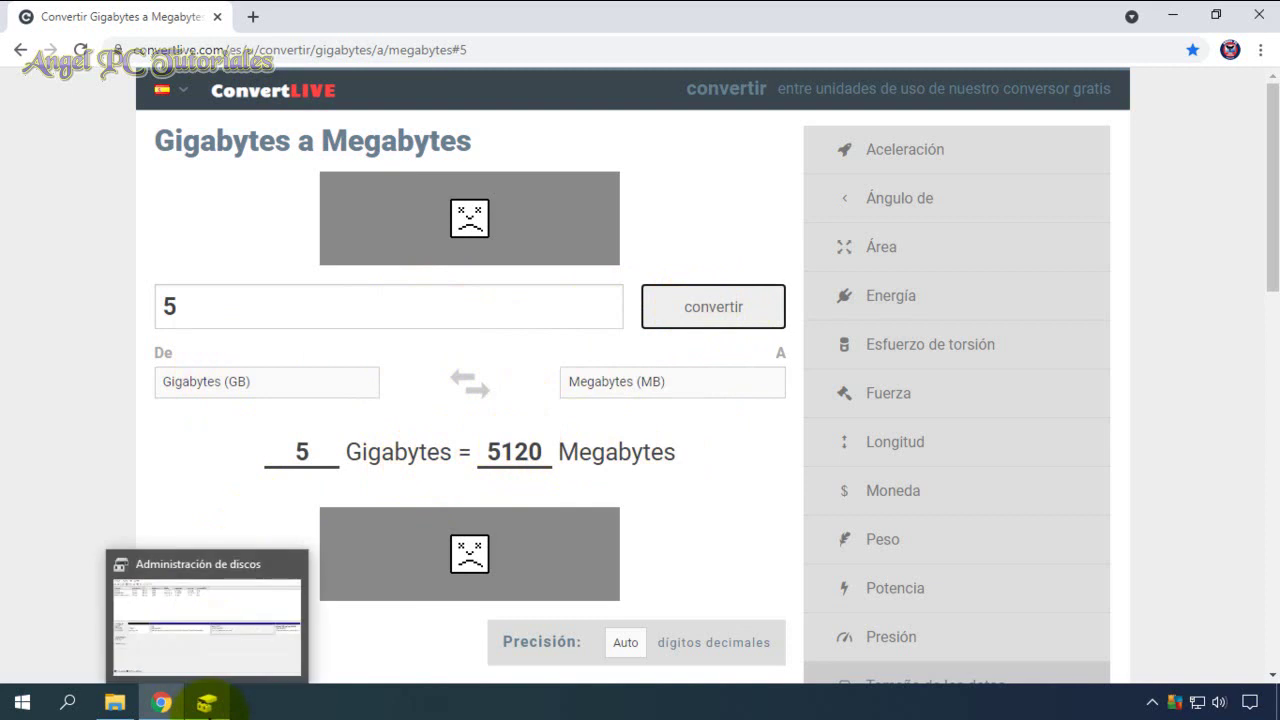
# Switch back to Administración de discos and shrink the Datos (D:) volume by 5120 MB
pyautogui.click(207, 702)
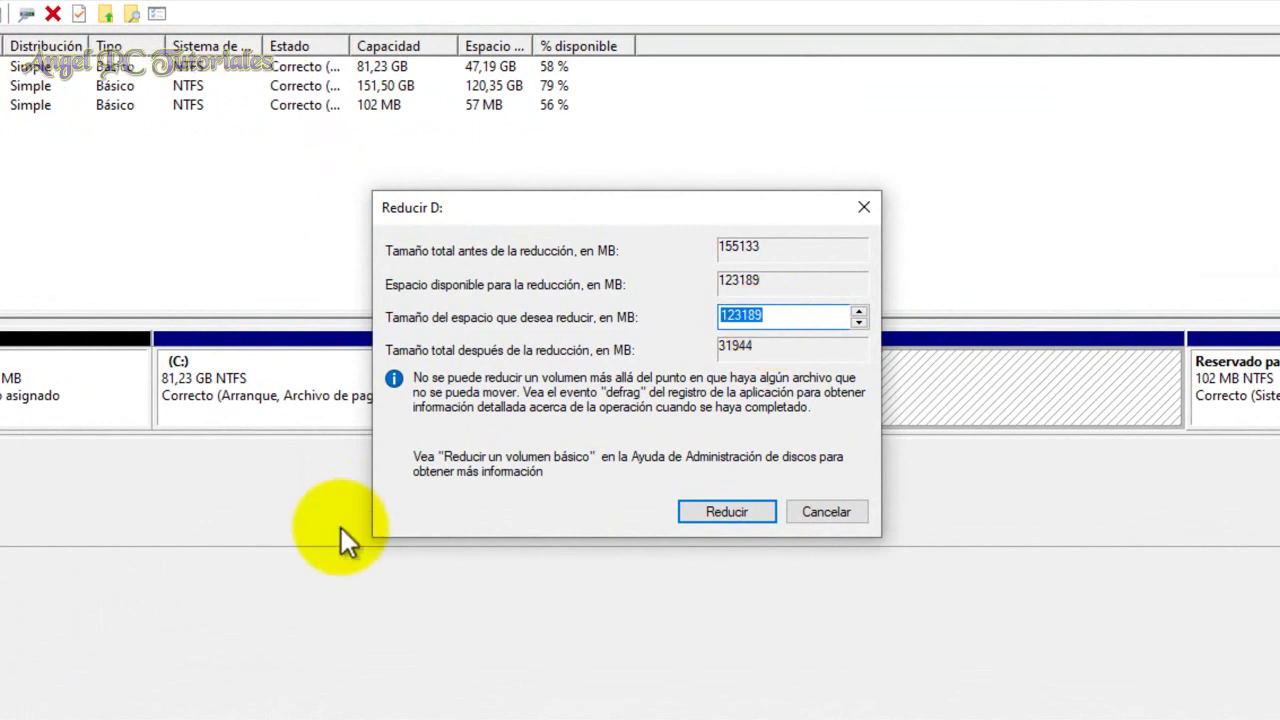
pyautogui.click(62, 712)
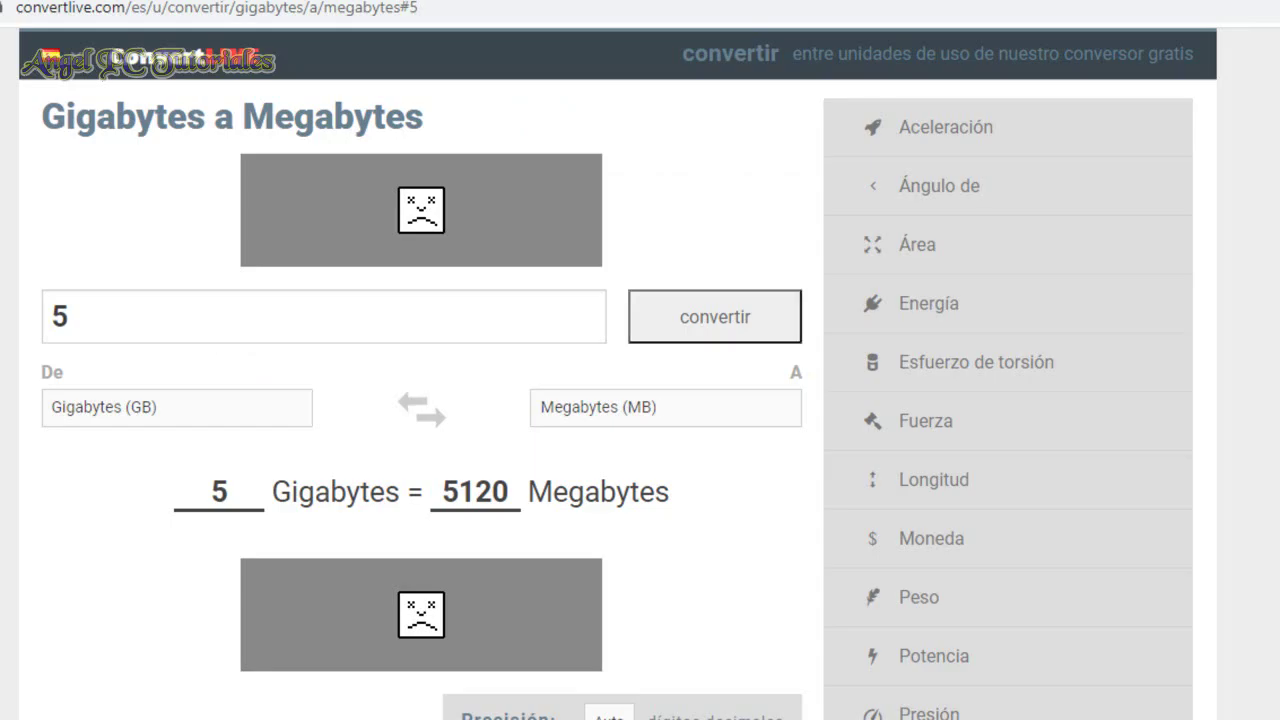
pyautogui.hotkey('alt', 'Tab')
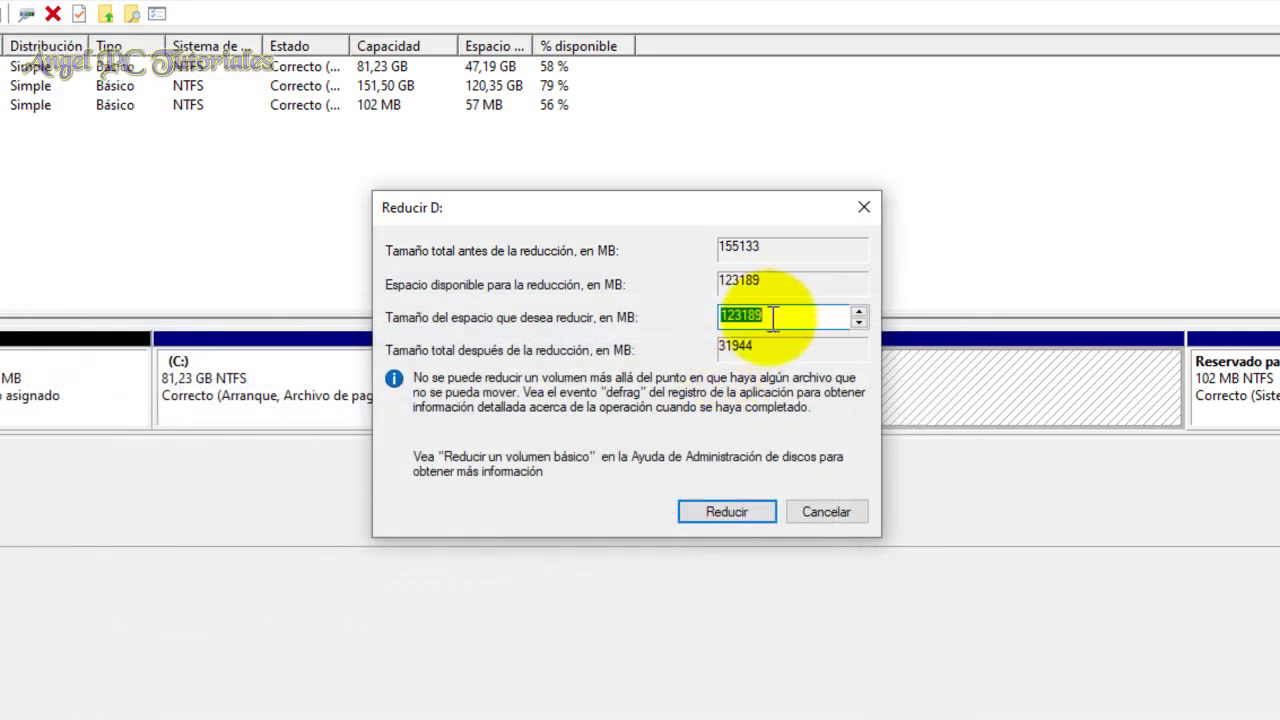
pyautogui.press('BackSpace')
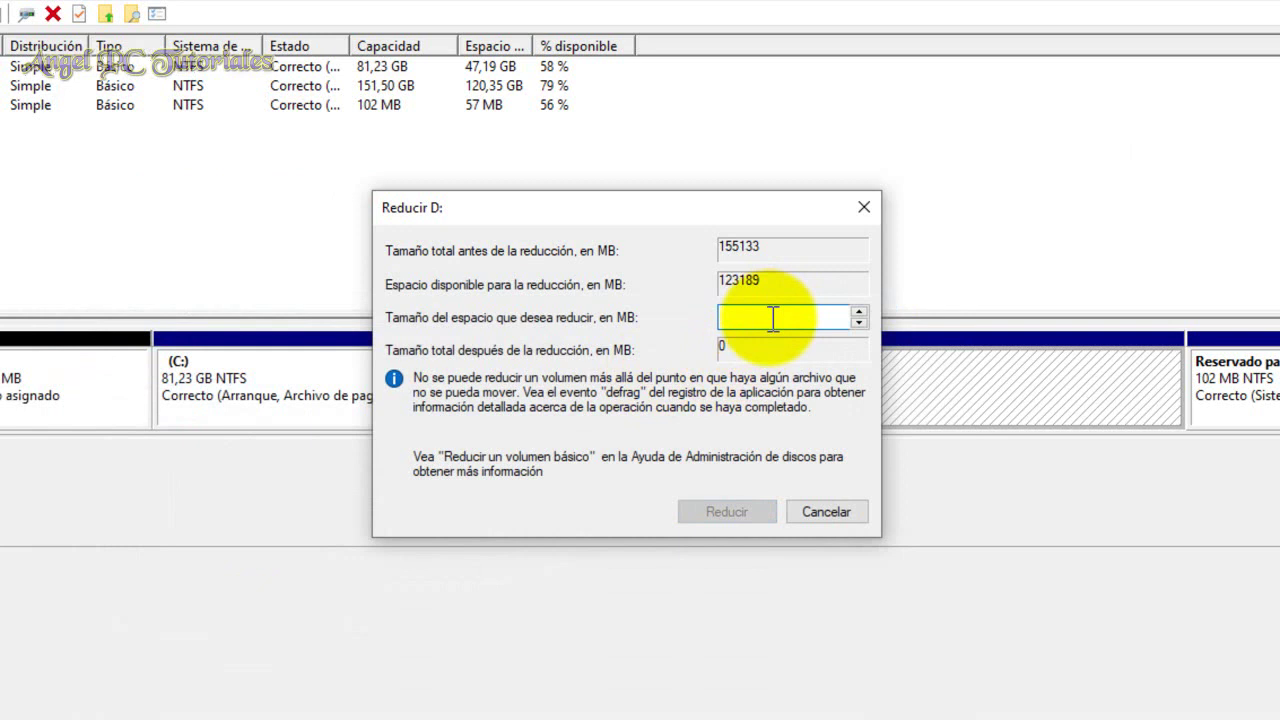
pyautogui.write('5120')
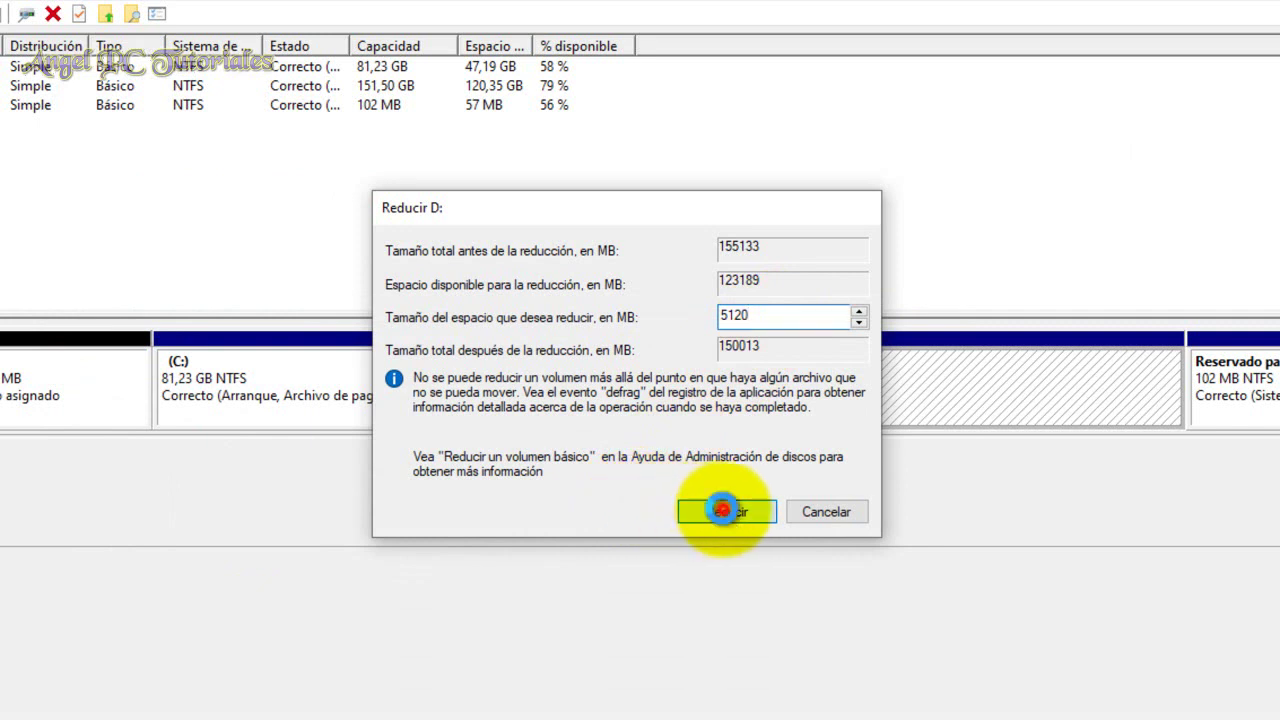
pyautogui.click(722, 508)
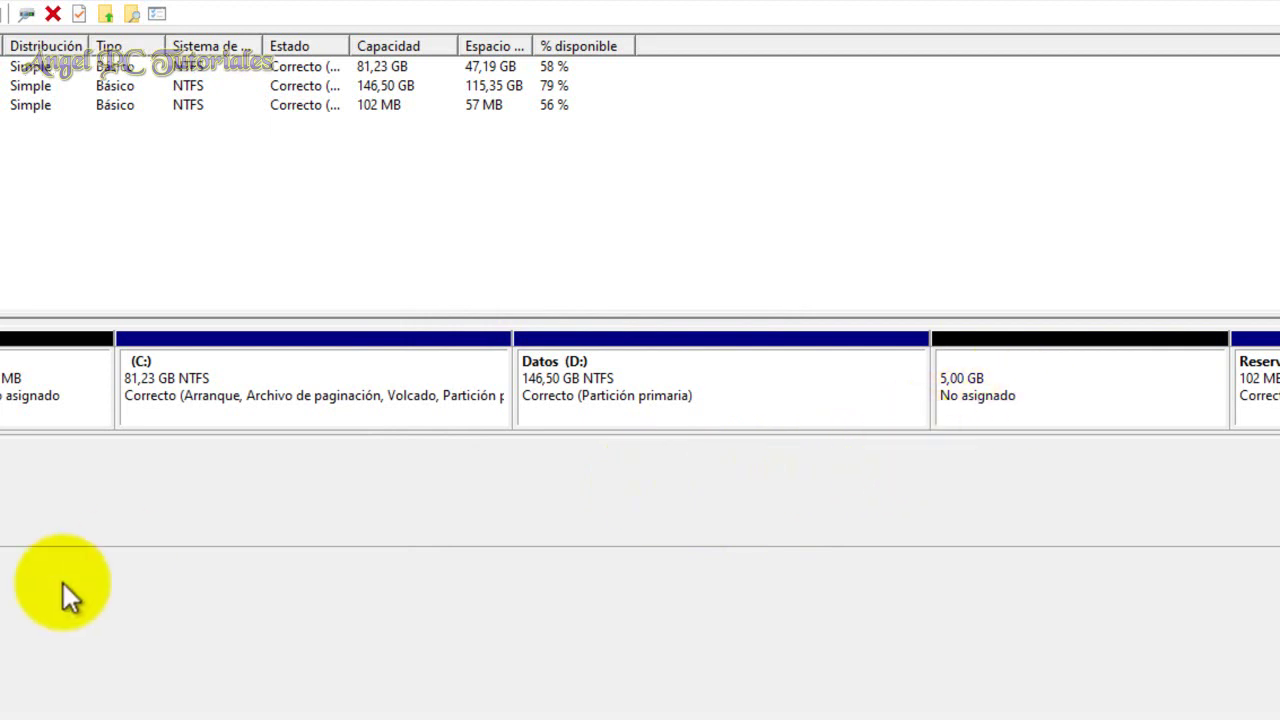
# Switch to File Explorer and refresh Este equipo to check the size of Datos (D:)
pyautogui.click(114, 701)
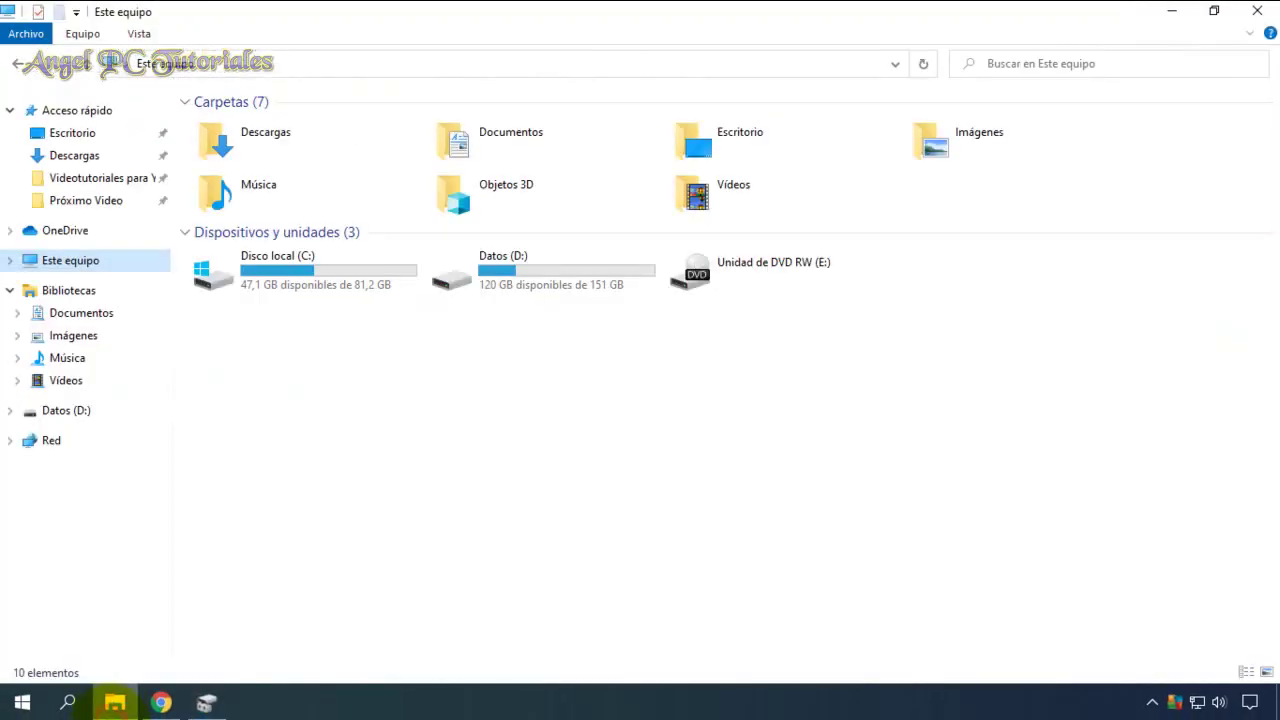
pyautogui.click(516, 459)
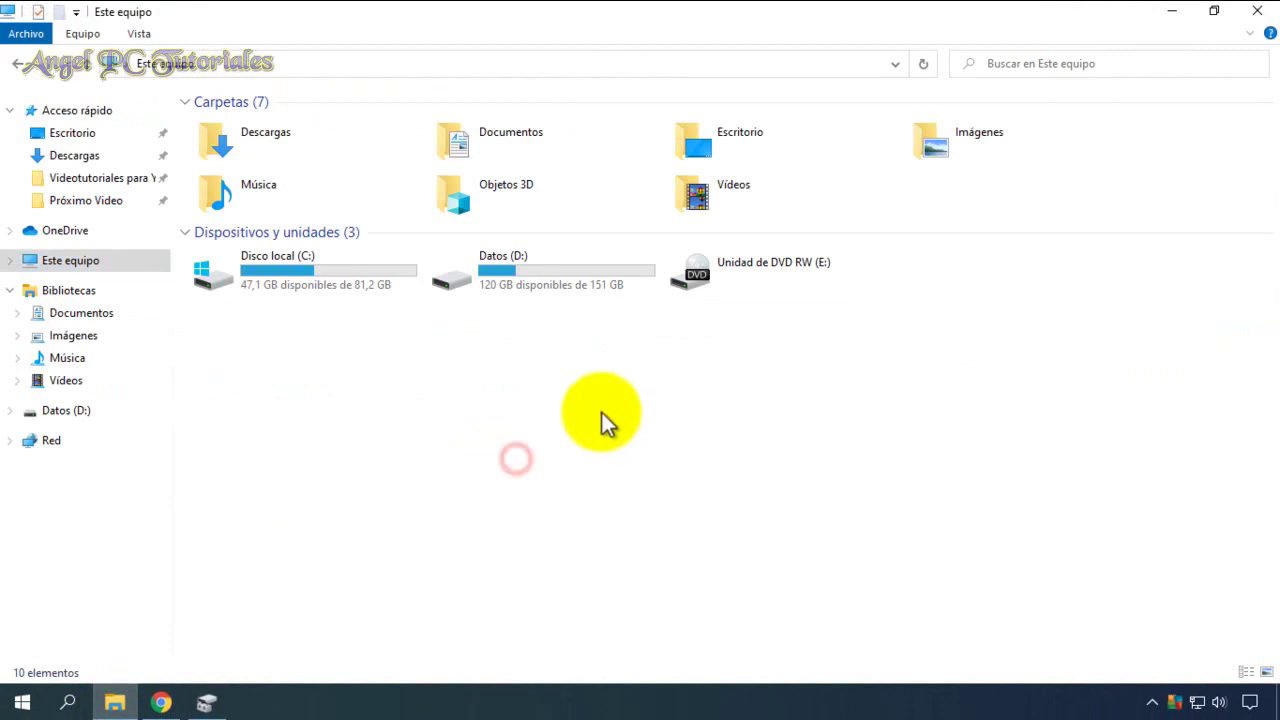
pyautogui.click(924, 63)
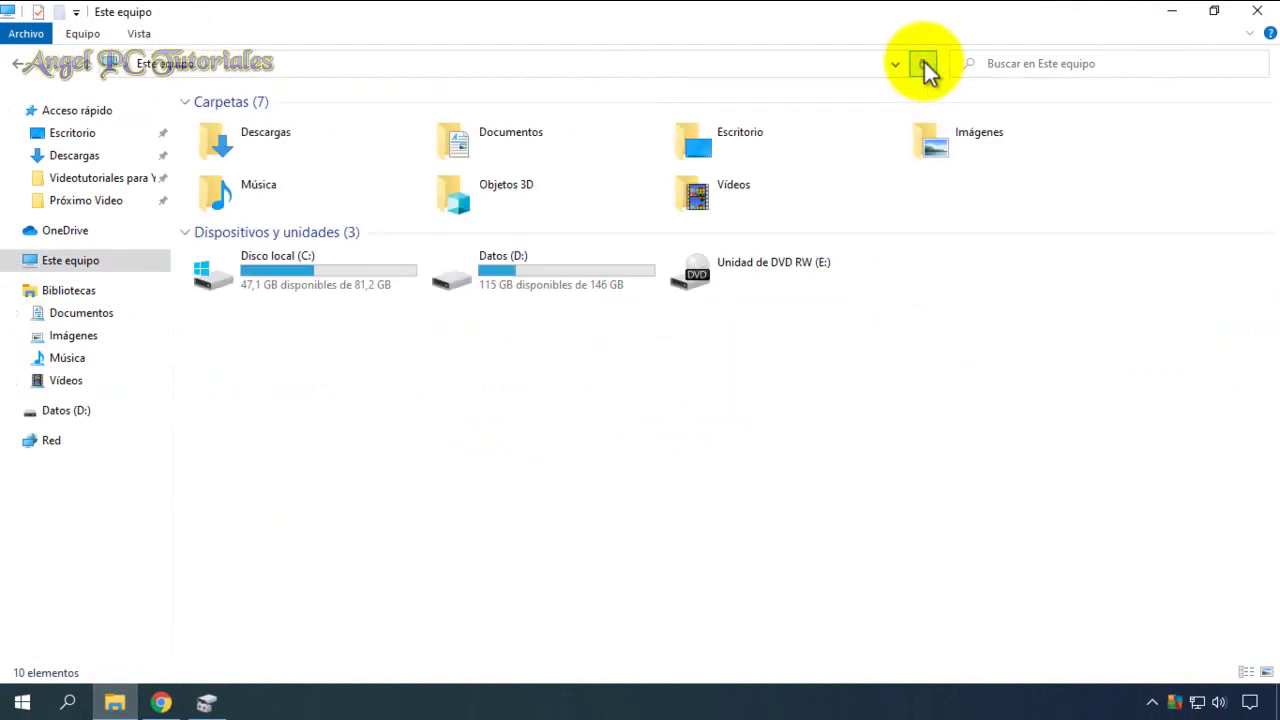
# Switch back to Administración de discos and start a new simple volume in the 5,00 GB unallocated space, accepting a size of 5120 MB
pyautogui.click(1171, 11)
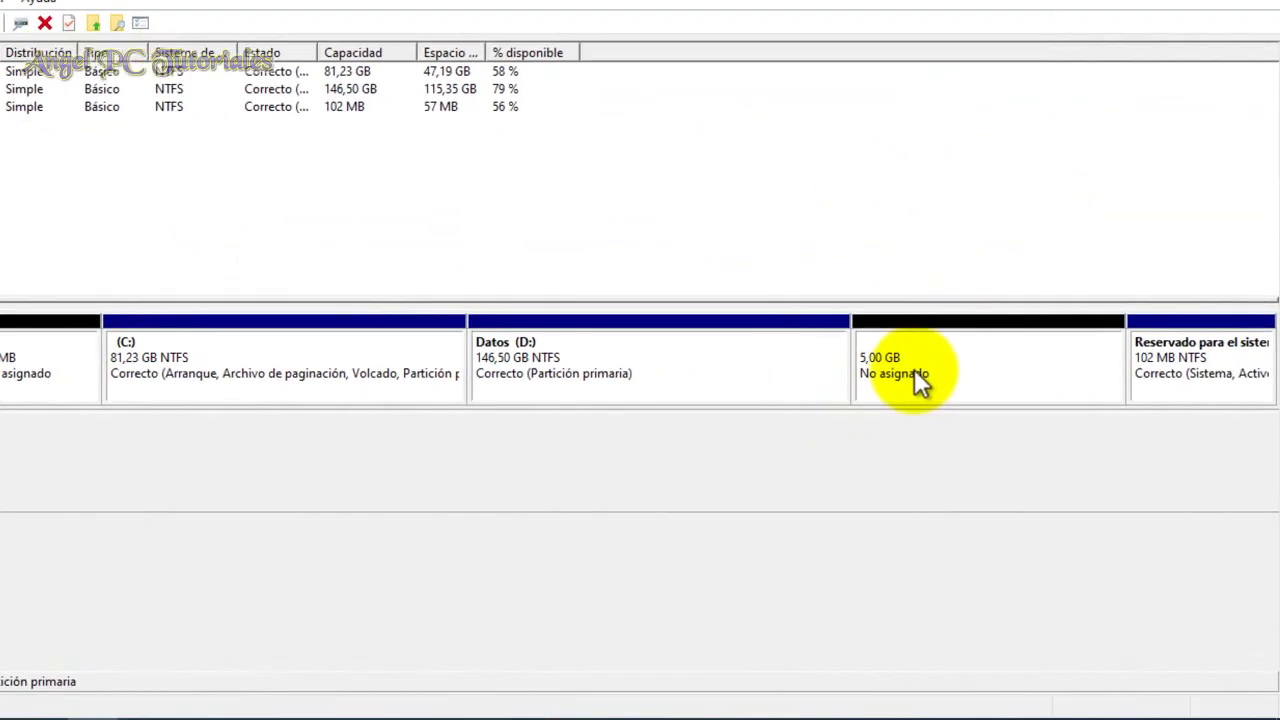
pyautogui.click(855, 375)
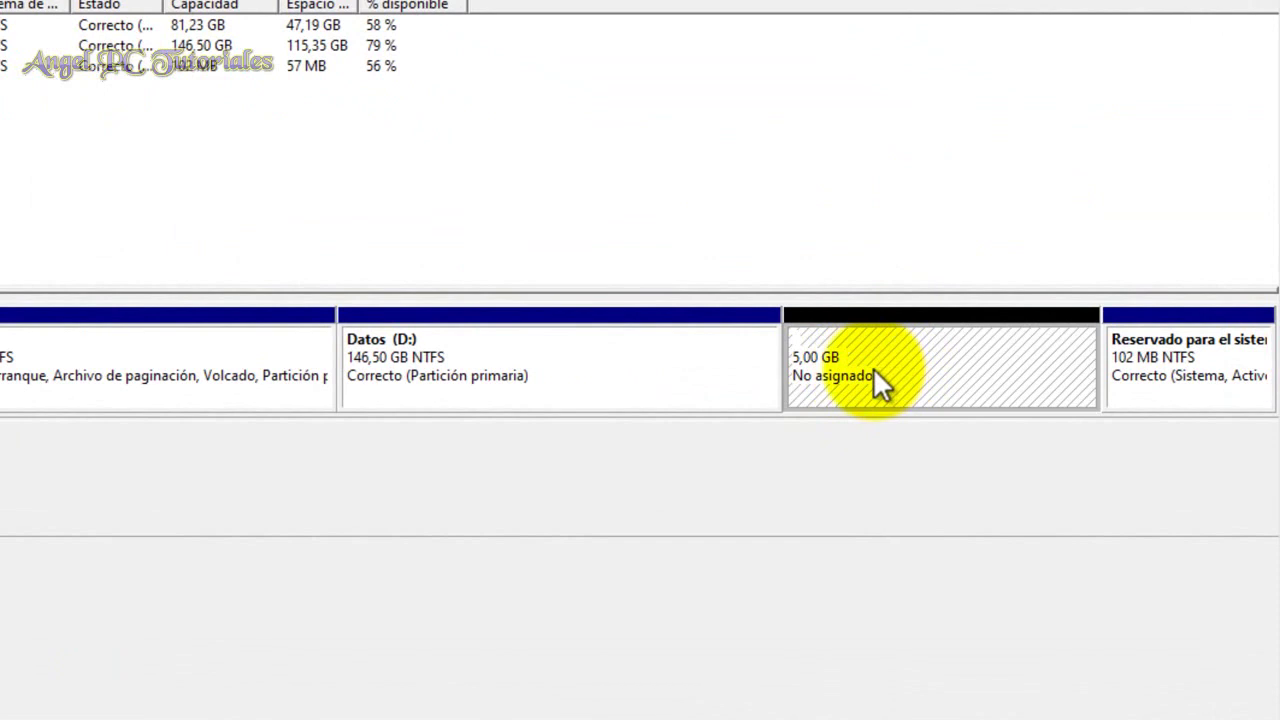
pyautogui.rightClick(875, 383)
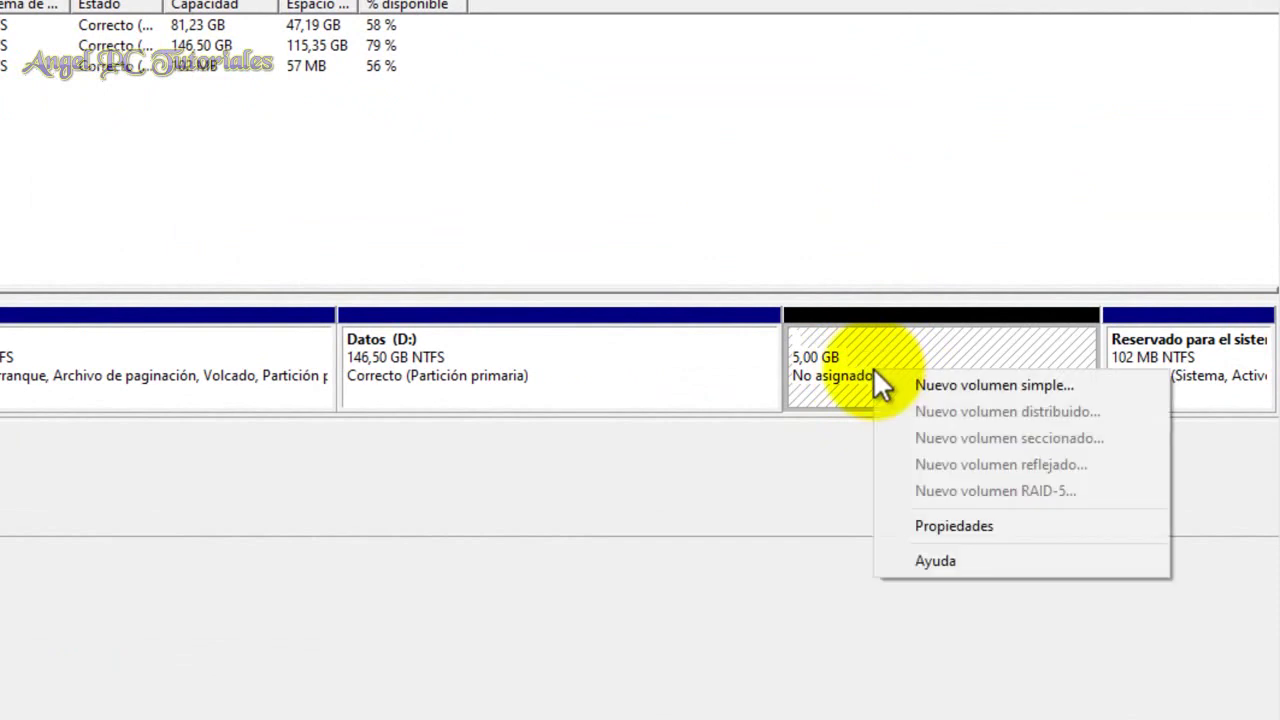
pyautogui.click(979, 388)
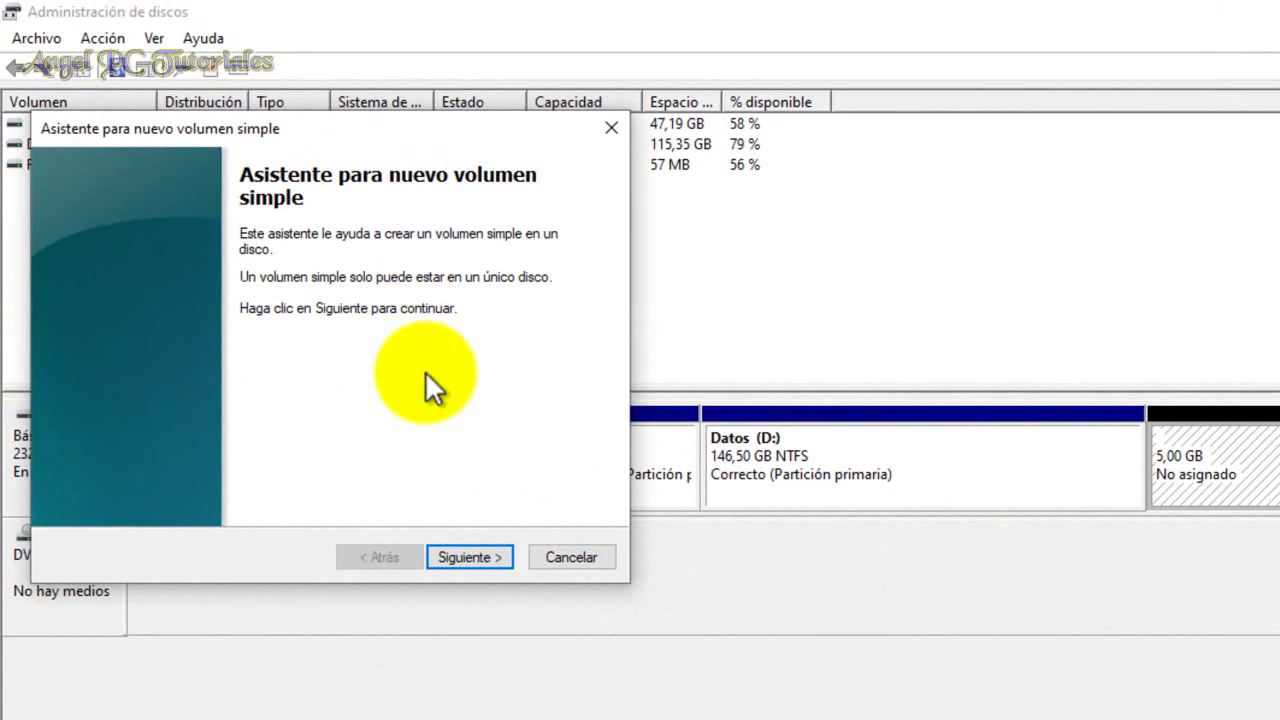
pyautogui.click(462, 553)
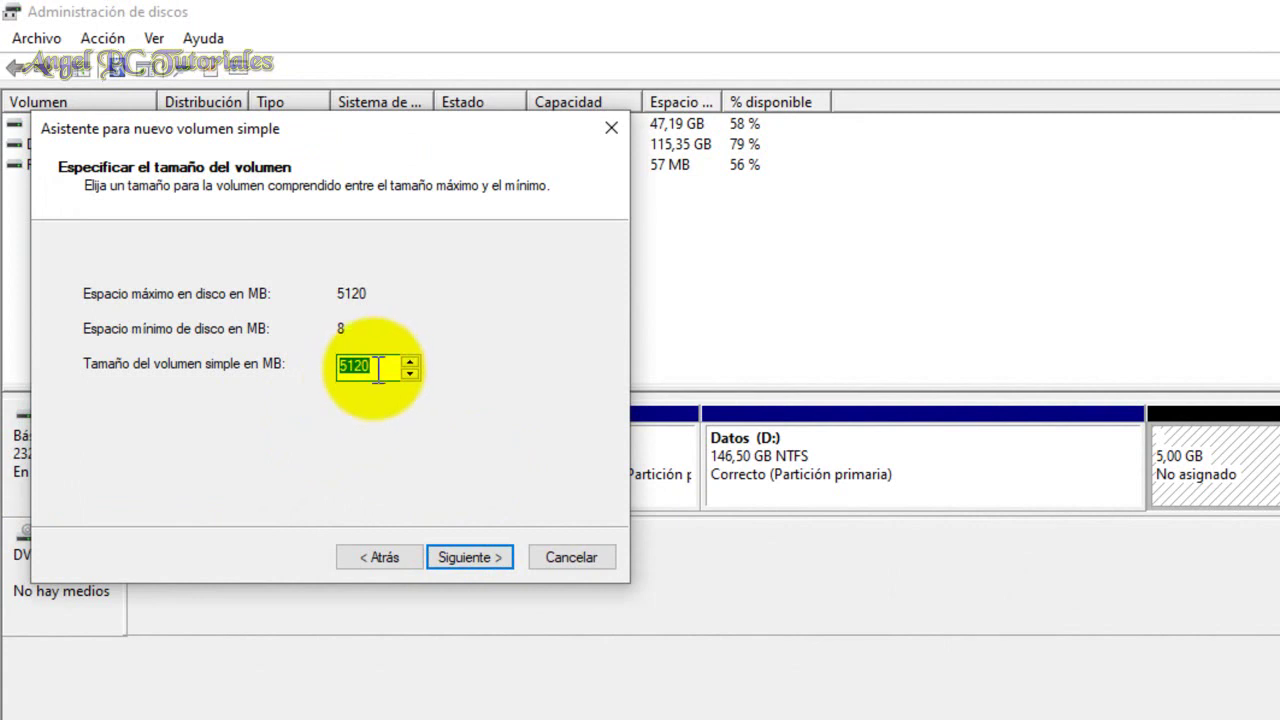
pyautogui.click(453, 556)
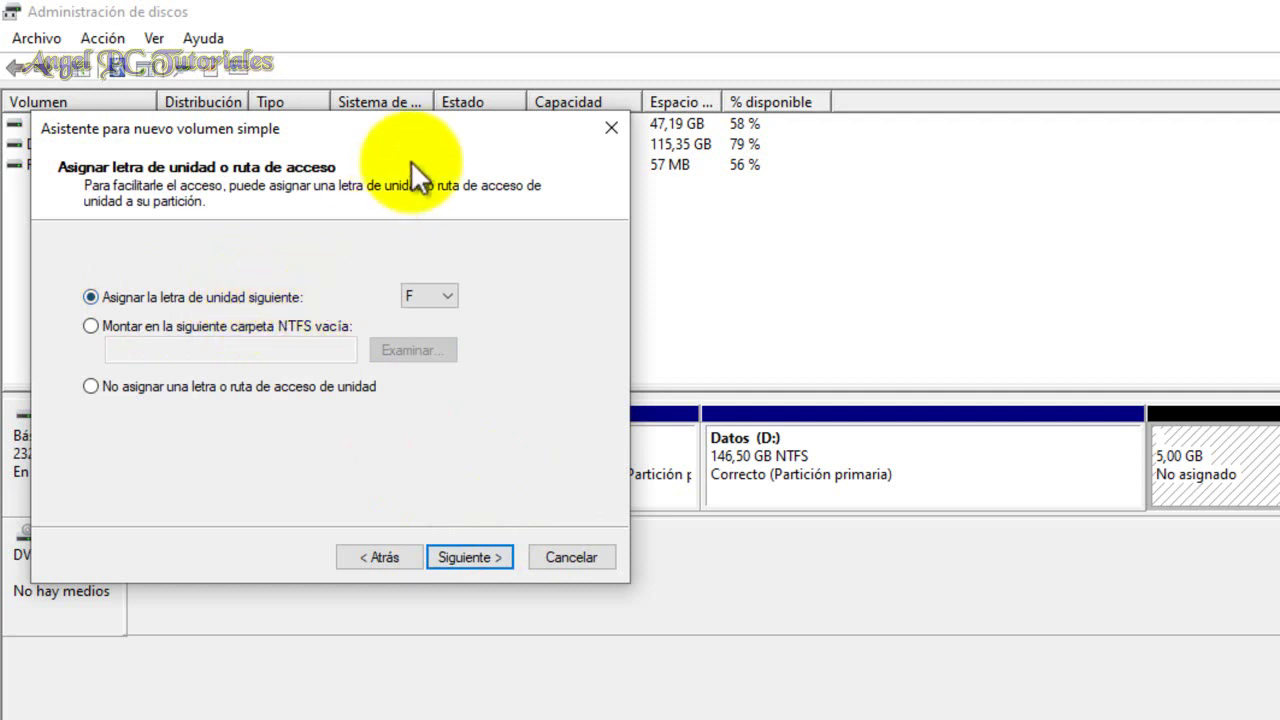
# Assign drive letter Y to the new simple volume and continue to the formatting options
pyautogui.moveTo(445, 120); pyautogui.dragTo(746, 101)
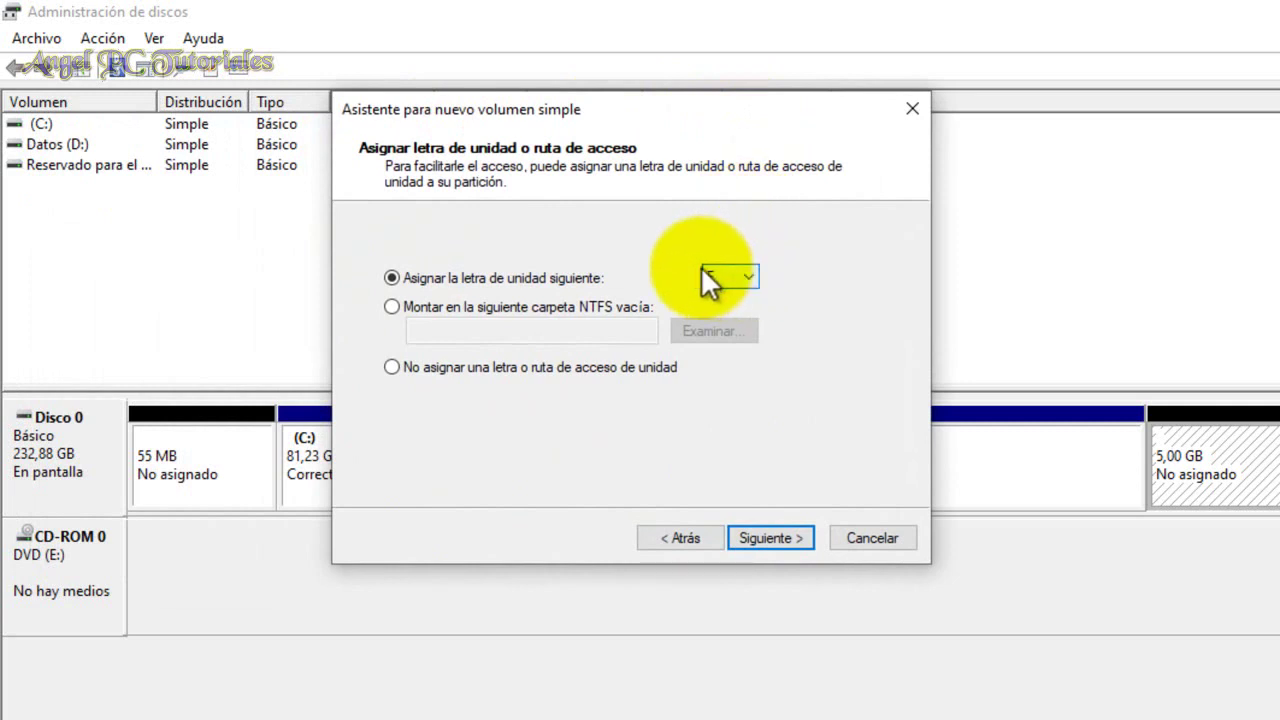
pyautogui.moveTo(640, 120); pyautogui.dragTo(611, 420)
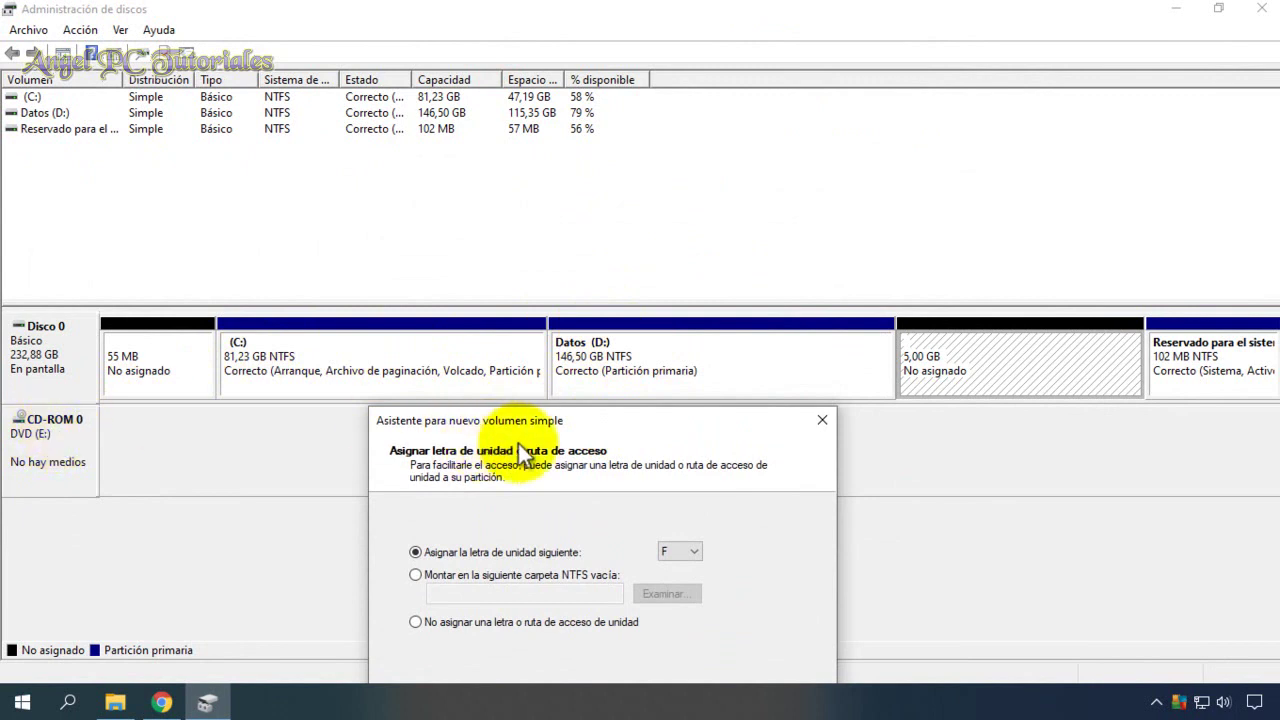
pyautogui.moveTo(565, 432); pyautogui.dragTo(551, 272)
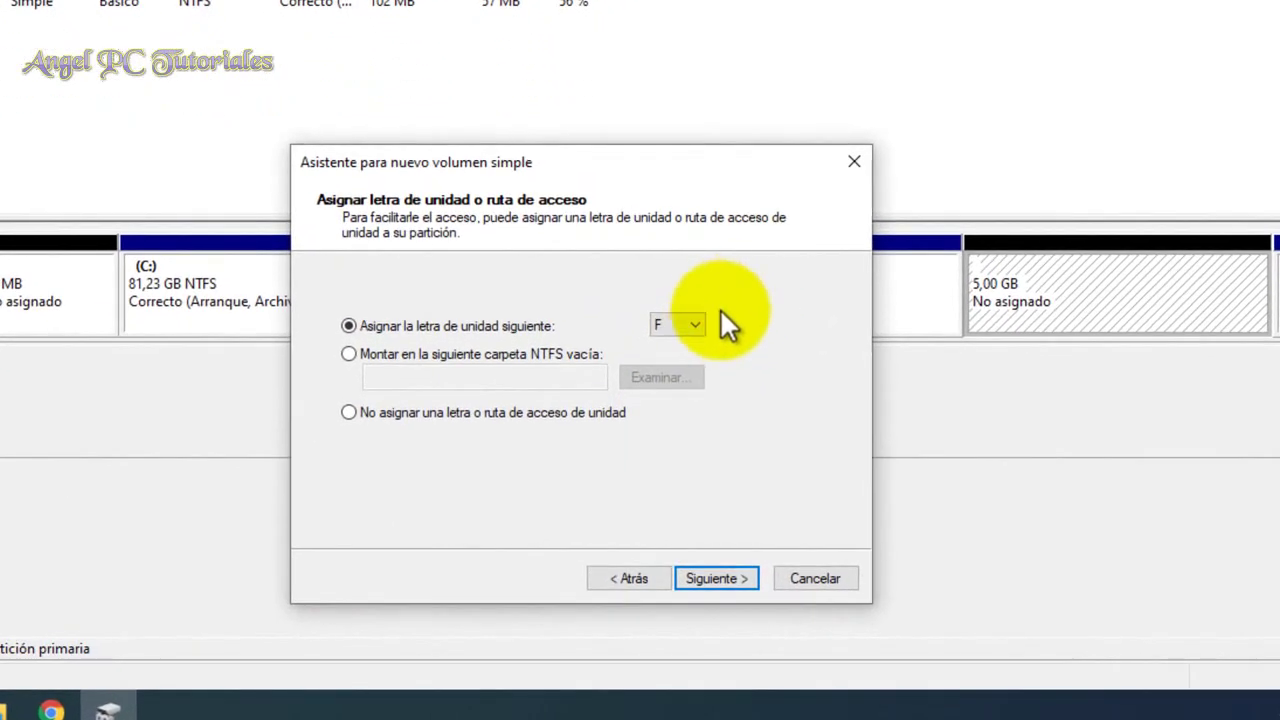
pyautogui.click(697, 323)
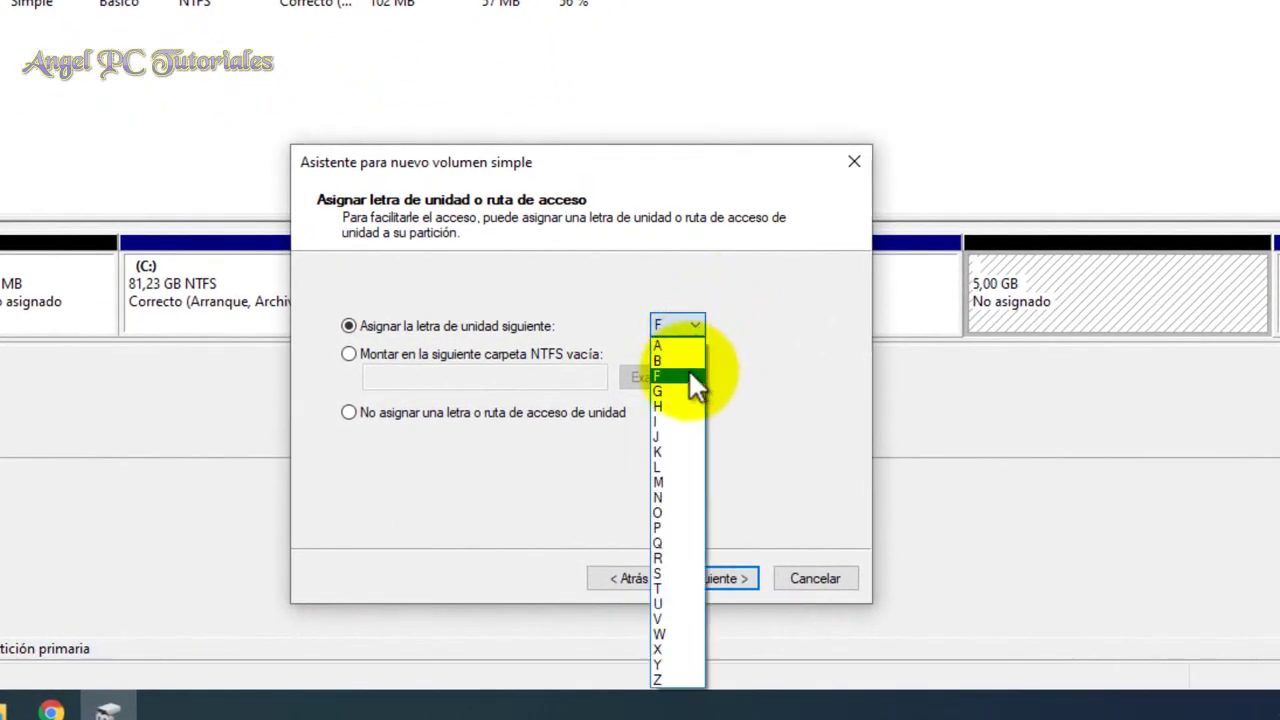
pyautogui.click(662, 662)
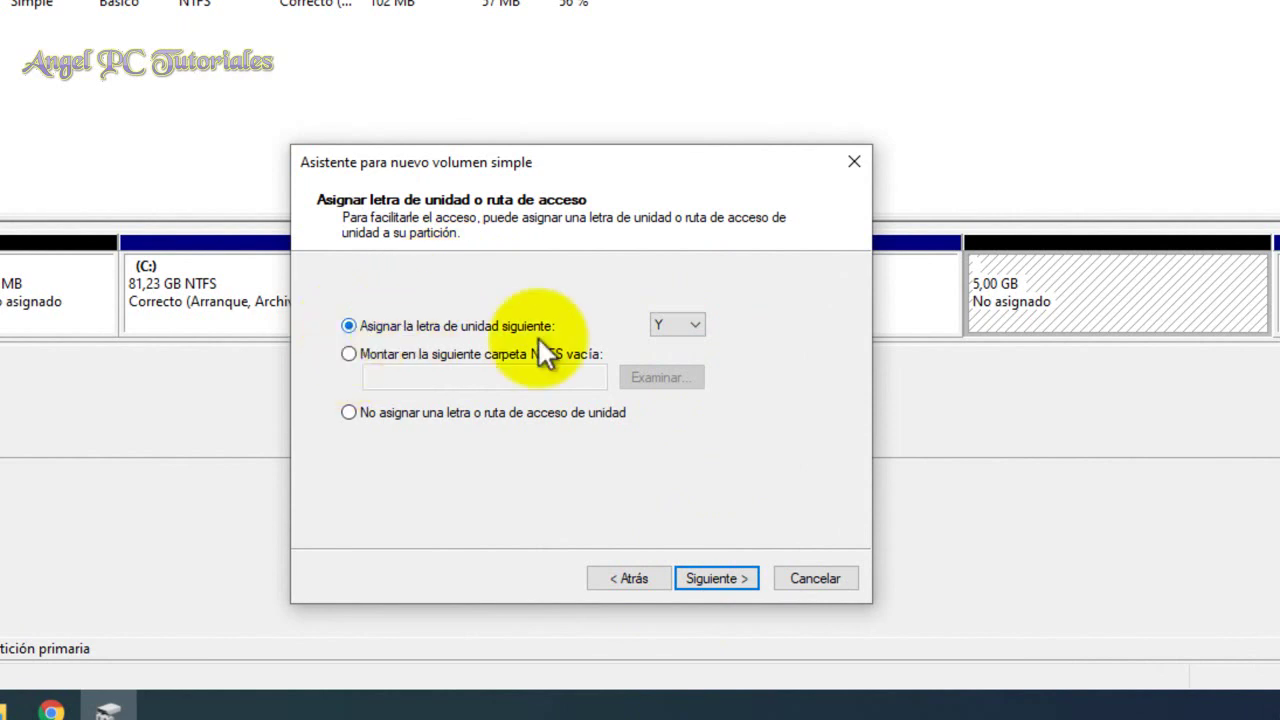
pyautogui.click(710, 580)
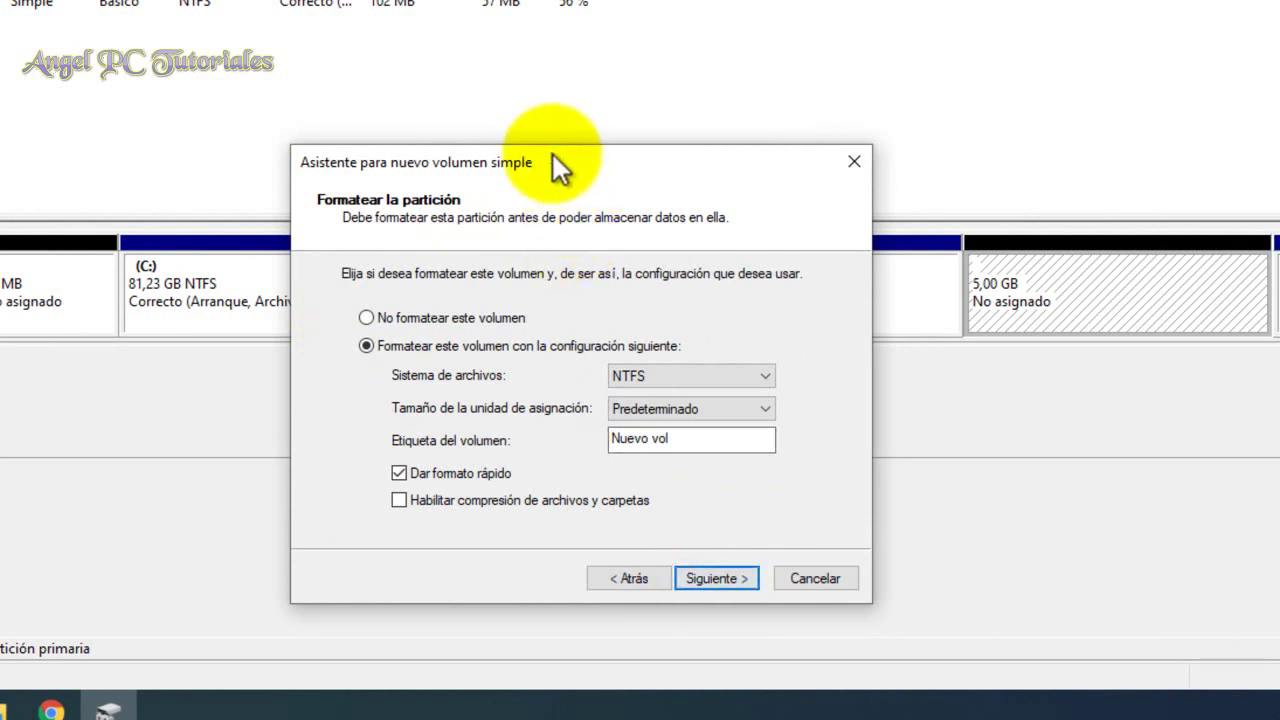
# Label the new volume YouTube, keep NTFS, the default allocation unit size and quick format, and finish creating it
pyautogui.moveTo(557, 162); pyautogui.dragTo(521, 124)
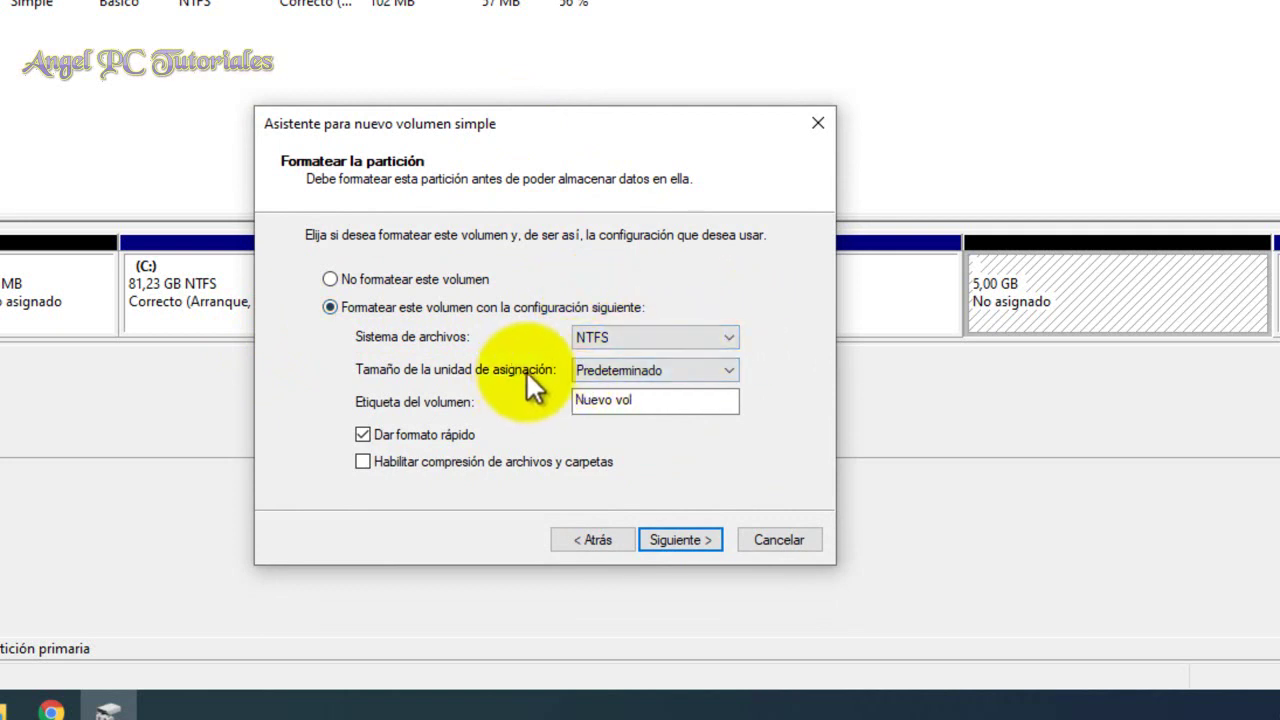
pyautogui.click(731, 370)
pyautogui.click(657, 404)
pyautogui.moveTo(576, 401); pyautogui.dragTo(640, 402)
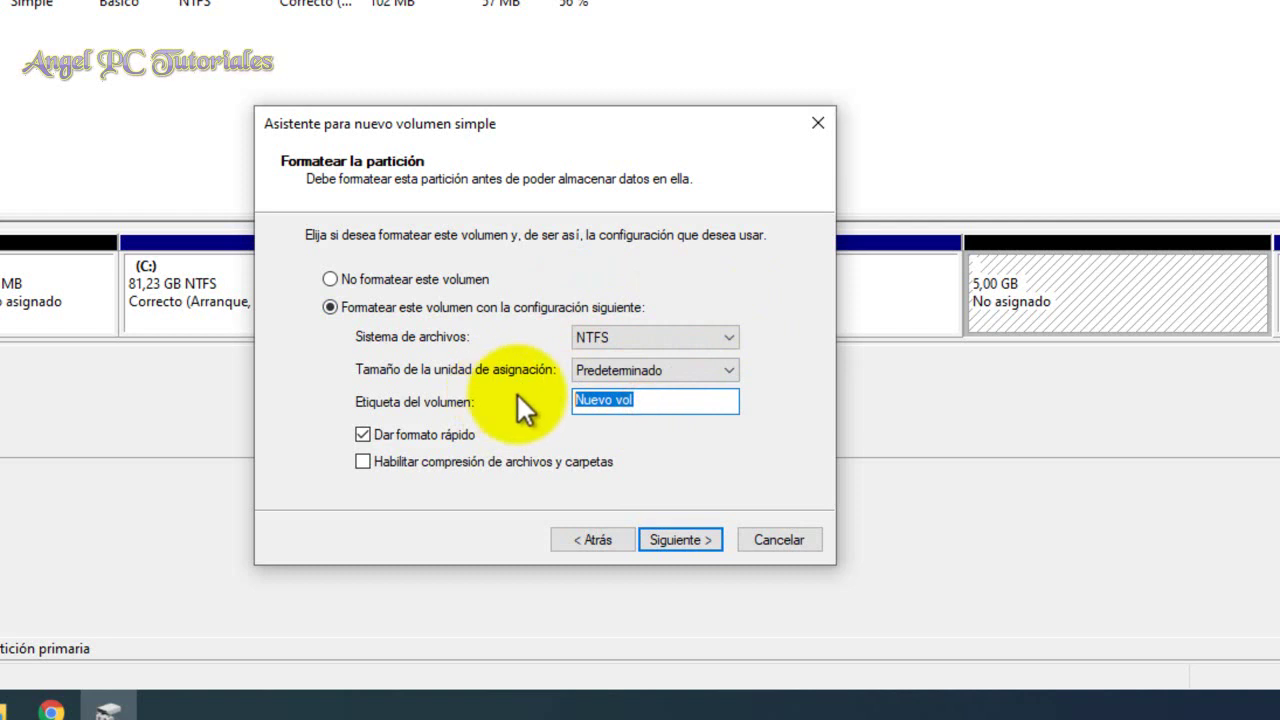
pyautogui.press('BackSpace')
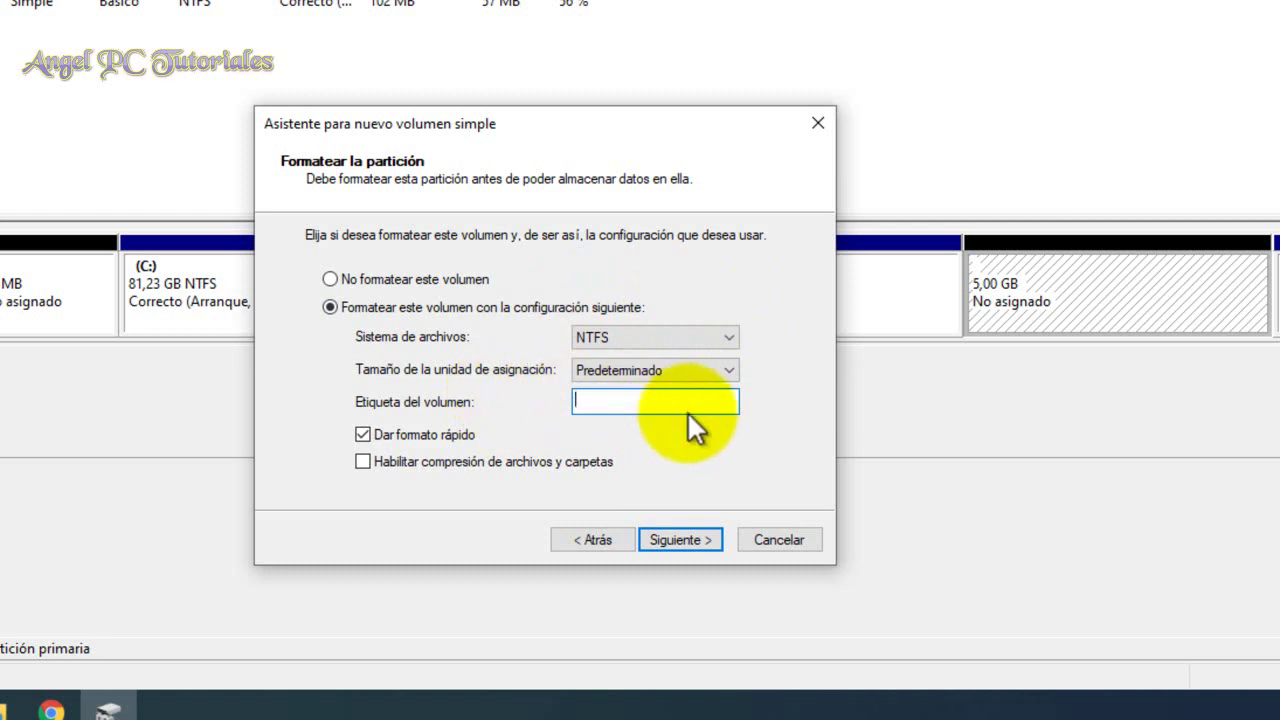
pyautogui.write('YouTube')
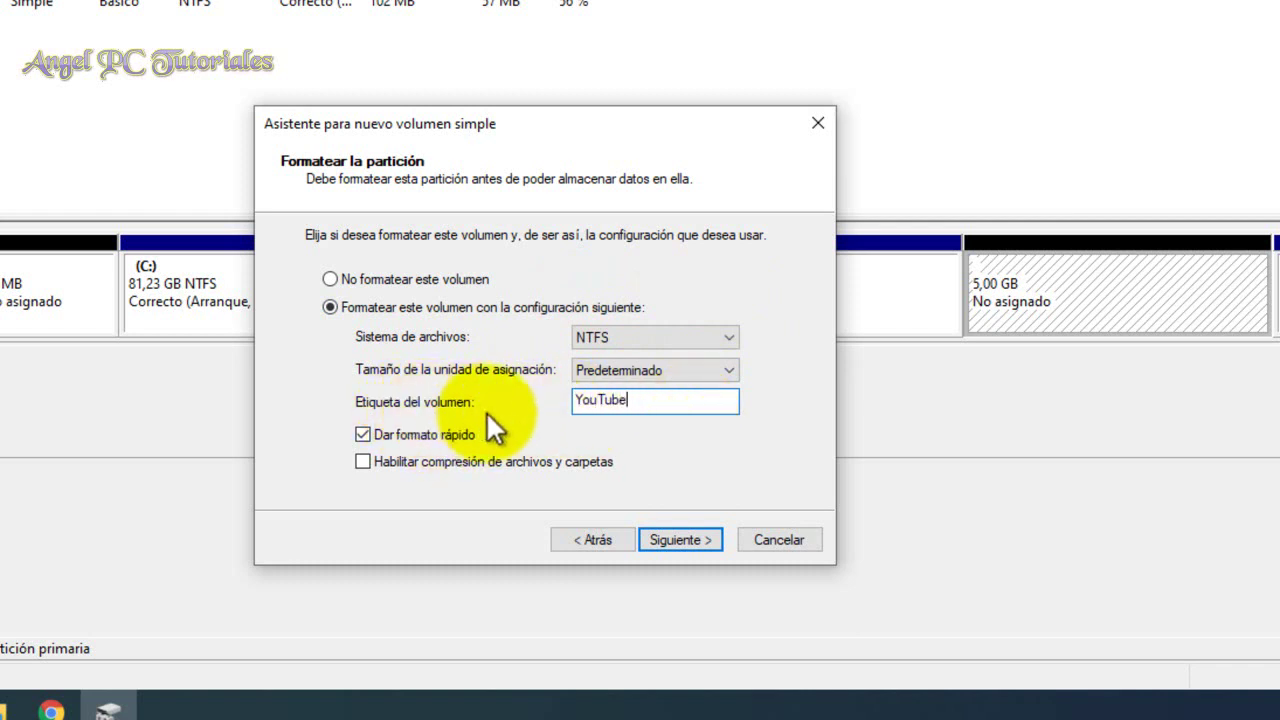
pyautogui.click(674, 541)
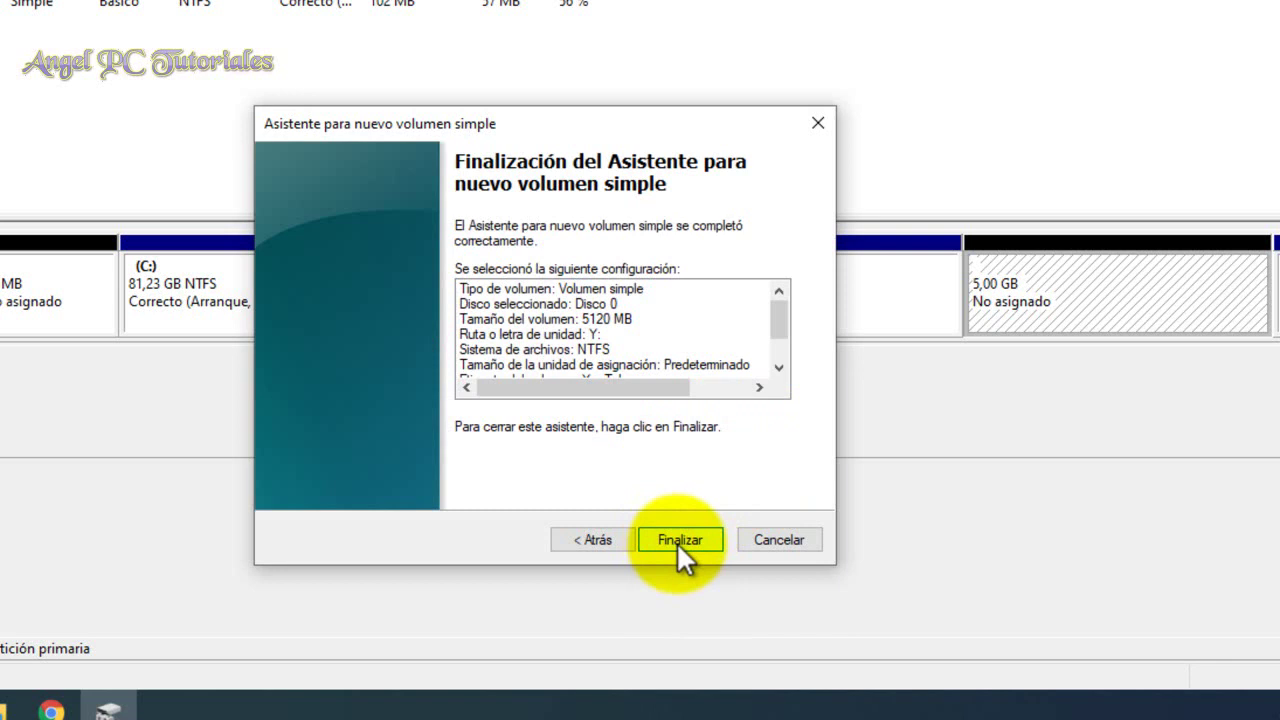
pyautogui.click(676, 541)
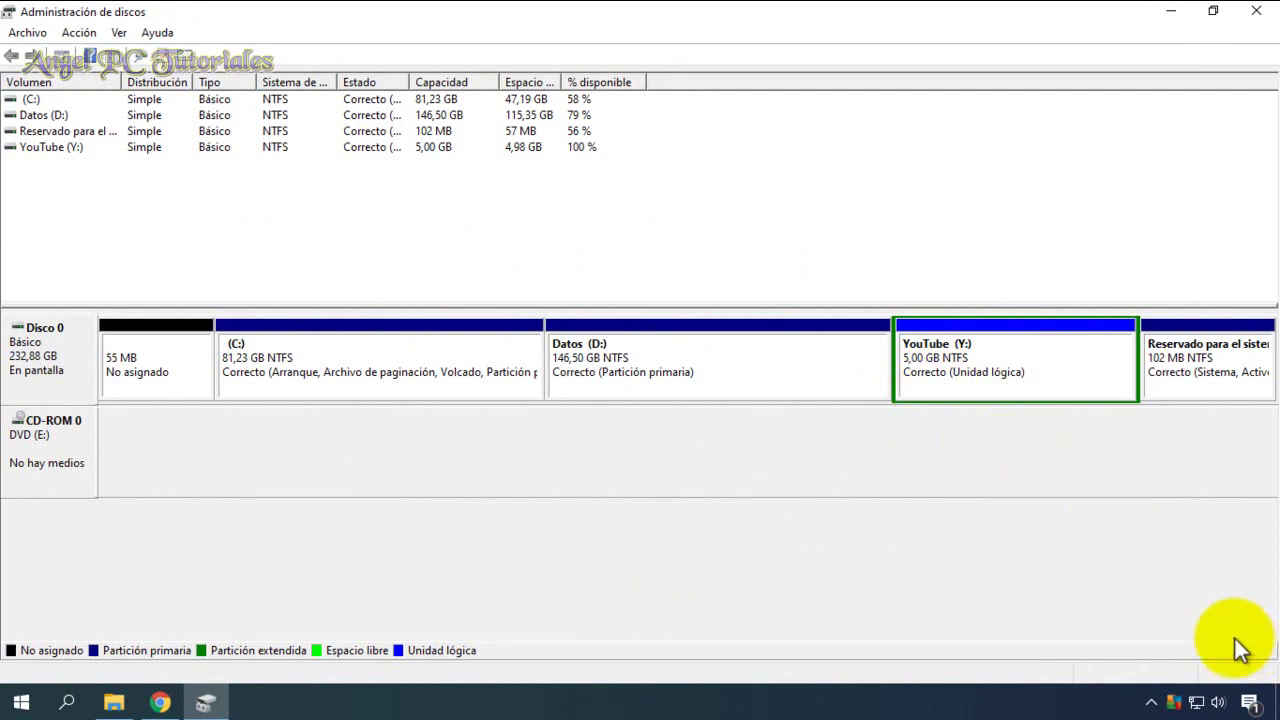
# View the AutoPlay notification for the YouTube (Y:) drive and dismiss its options without choosing an action
pyautogui.click(1249, 703)
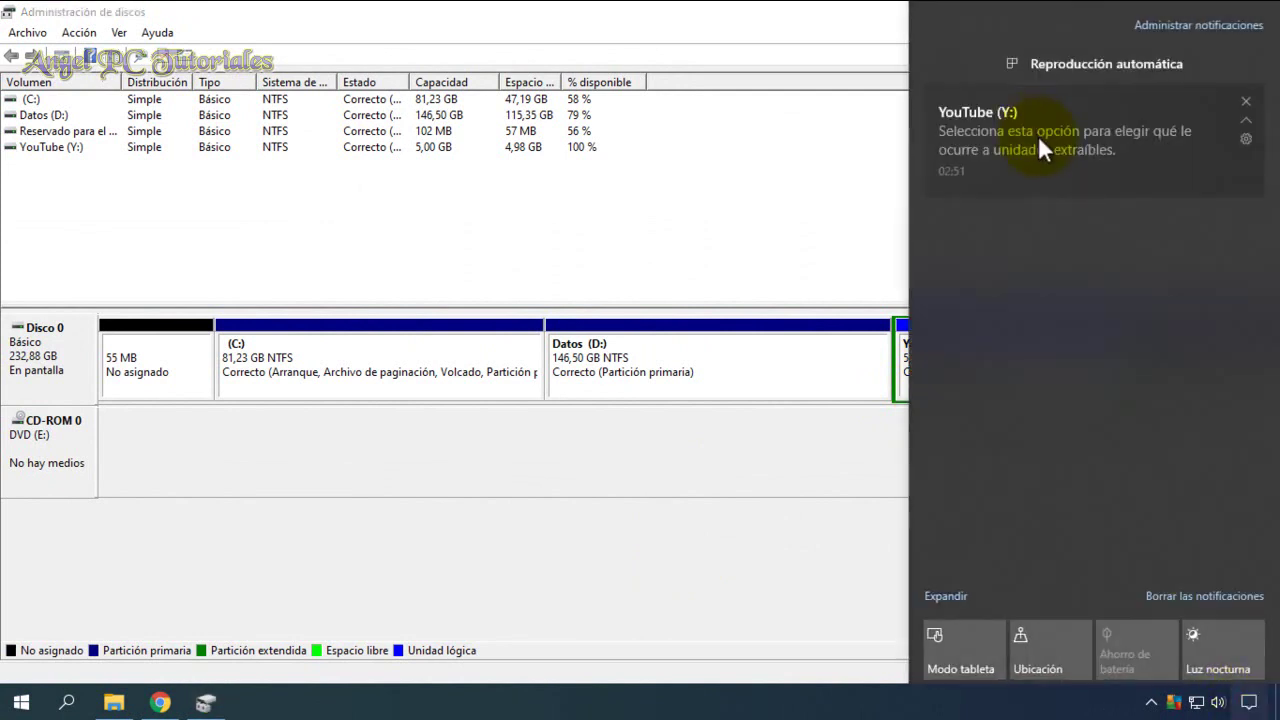
pyautogui.click(1039, 139)
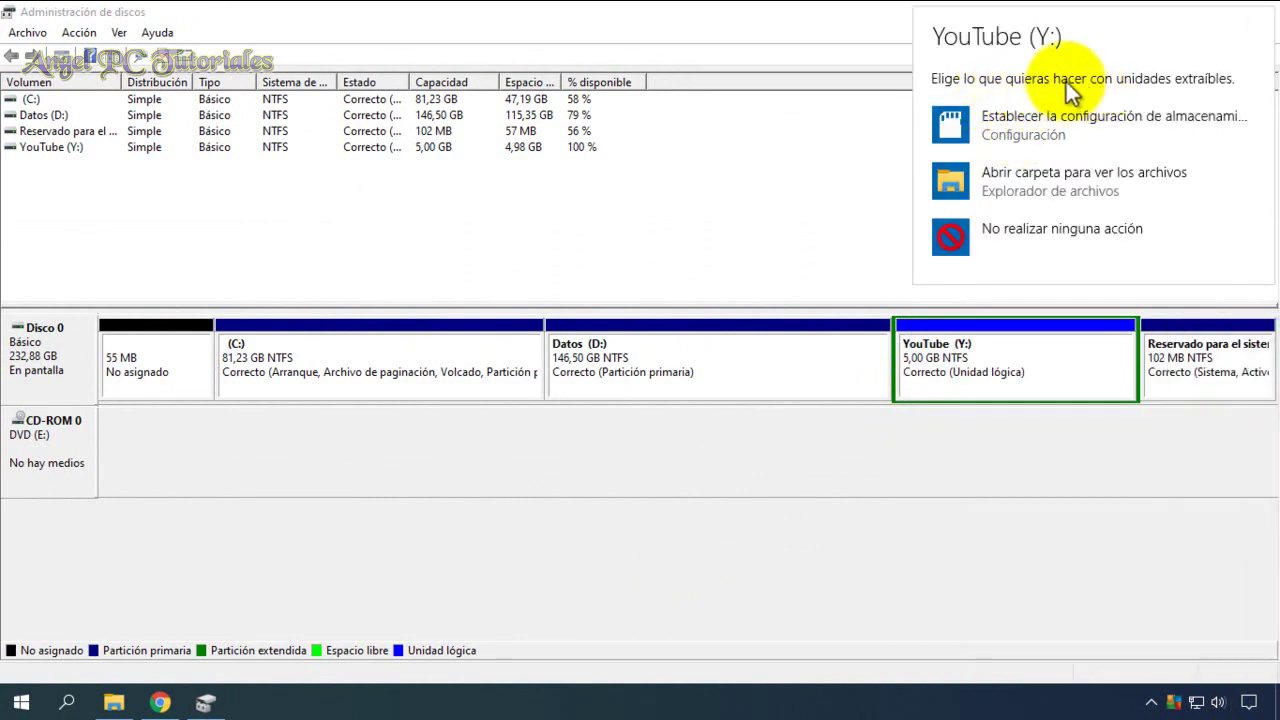
pyautogui.click(811, 223)
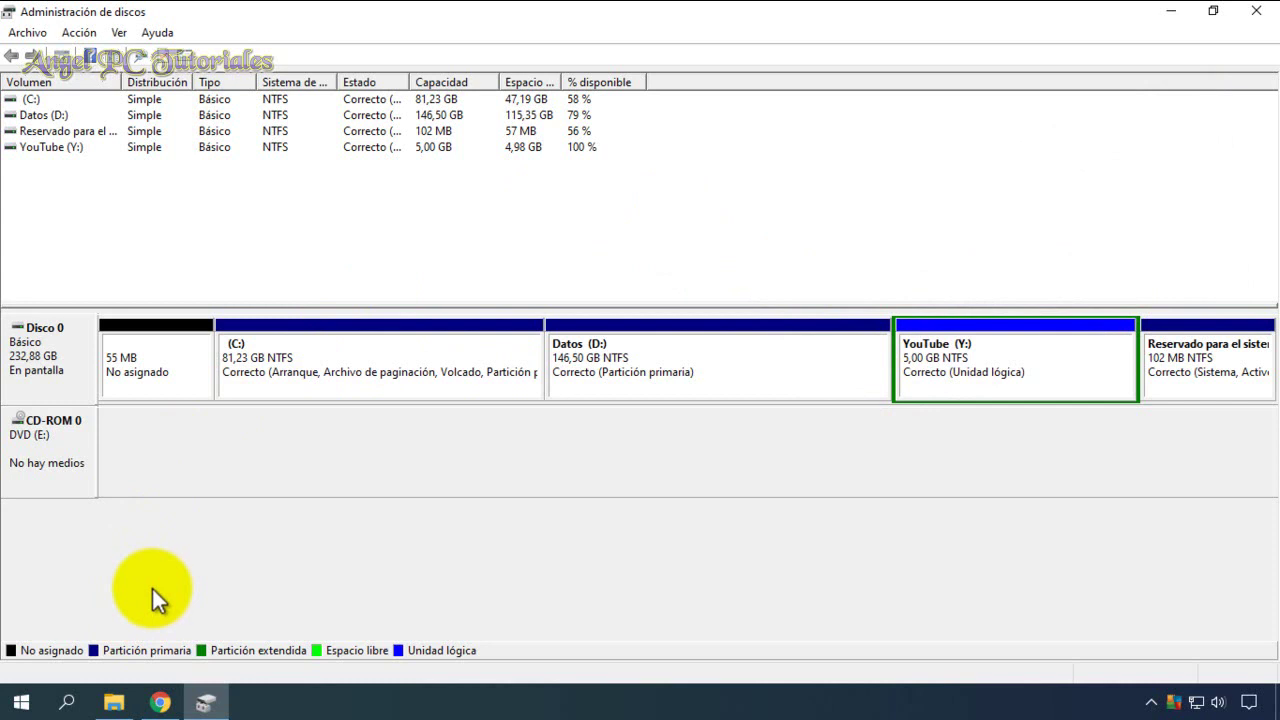
# Switch to File Explorer and check the YouTube (Y:) drive in Este equipo
pyautogui.click(113, 702)
pyautogui.click(497, 455)
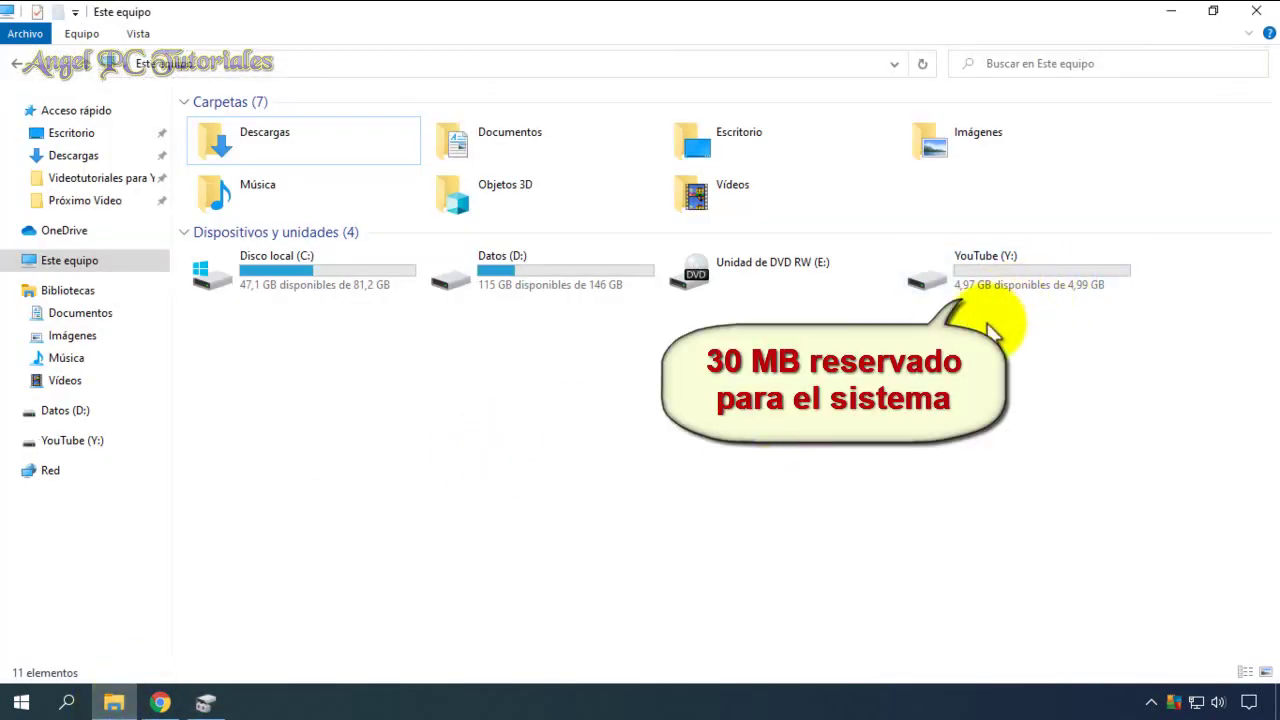